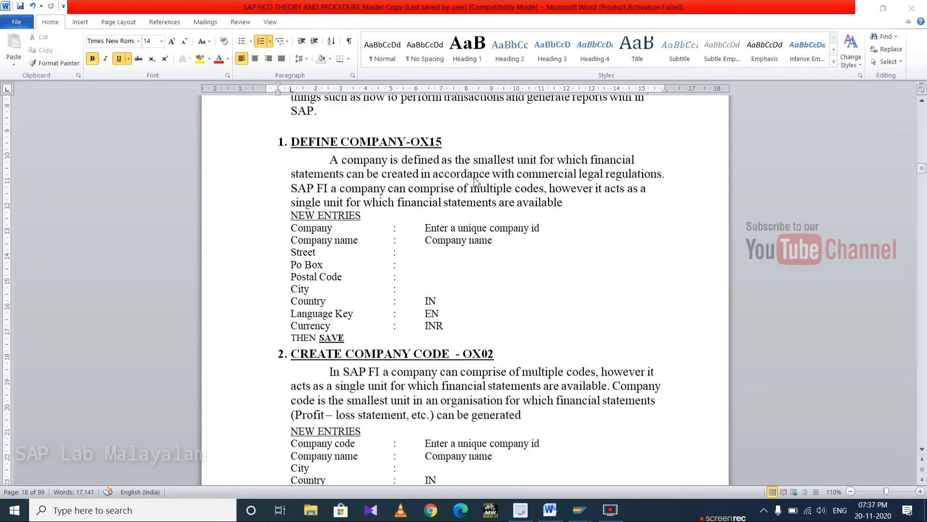
- Read through the Word notes from Define Company – OX15 to the Business Area – OX03 section
{"action": "scroll", "coordinate": [477, 182], "scroll_direction": "down", "scroll_amount": 2}
{"action": "scroll", "coordinate": [481, 279], "scroll_direction": "down", "scroll_amount": 7}
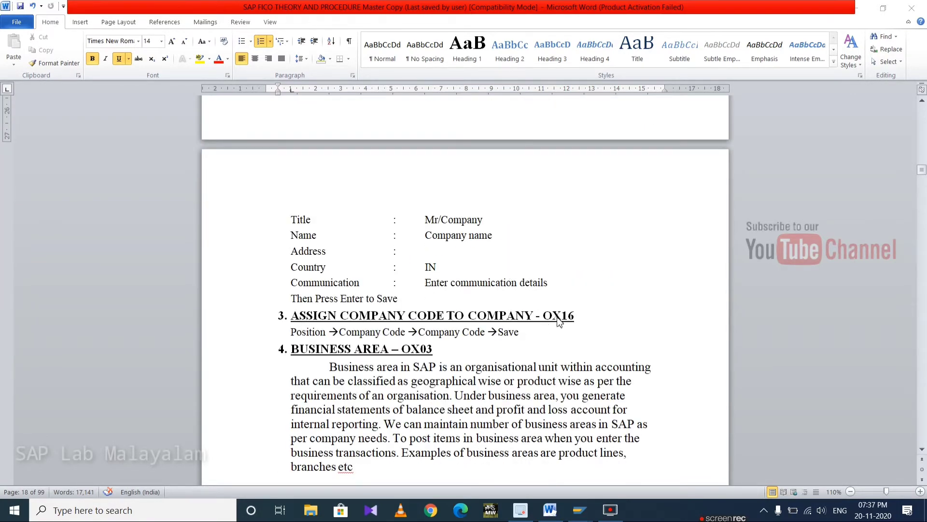
{"action": "scroll", "coordinate": [560, 323], "scroll_direction": "down", "scroll_amount": 4}
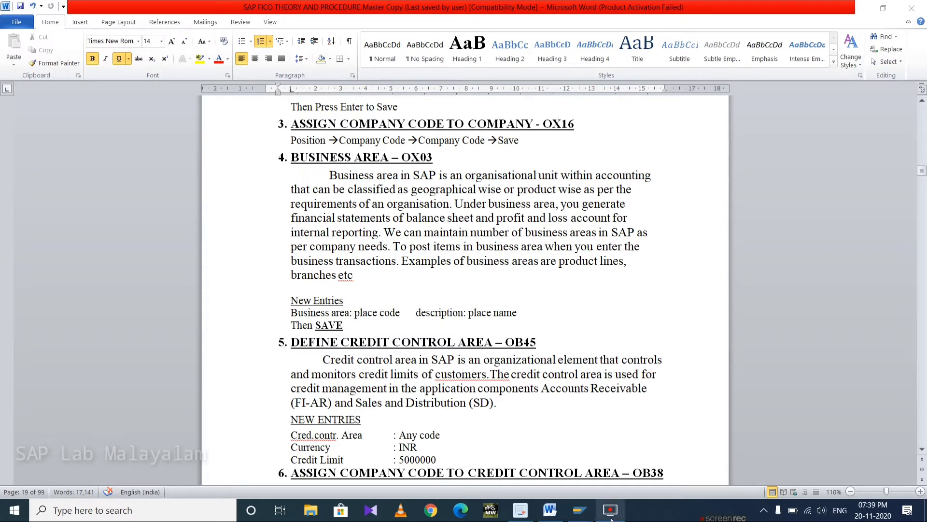
- Switch to the SAP session and leave the company code assignment view for SAP Easy Access with /n
{"action": "mouse_move", "coordinate": [582, 512]}
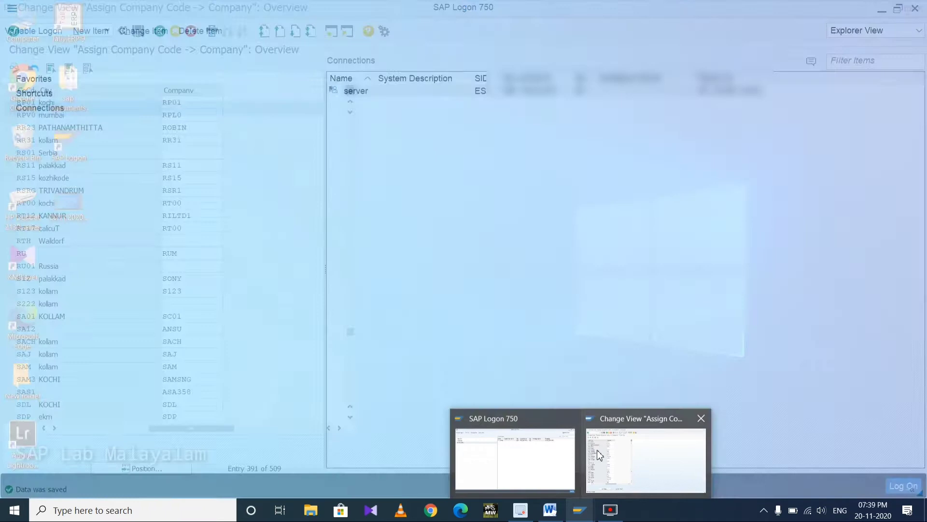
{"action": "left_click", "coordinate": [598, 450]}
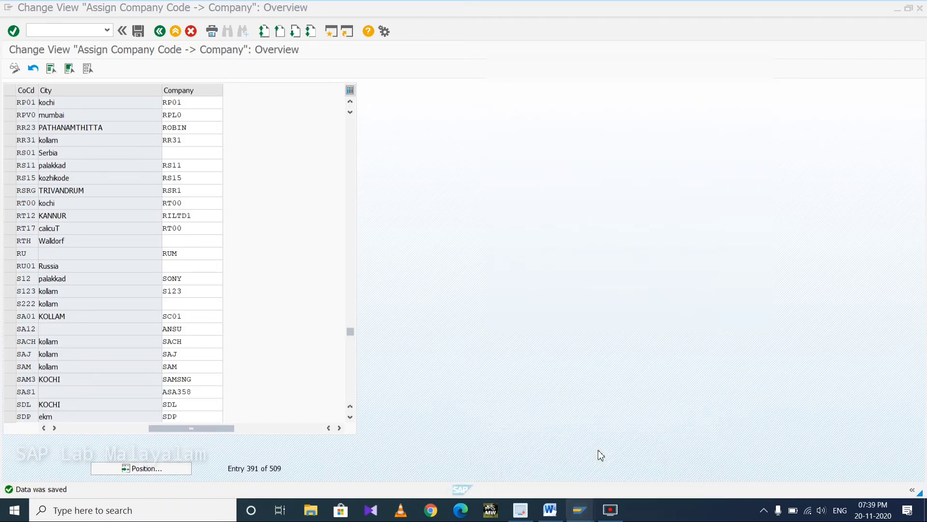
{"action": "key", "text": "ctrl+slash"}
{"action": "type", "text": "/"}
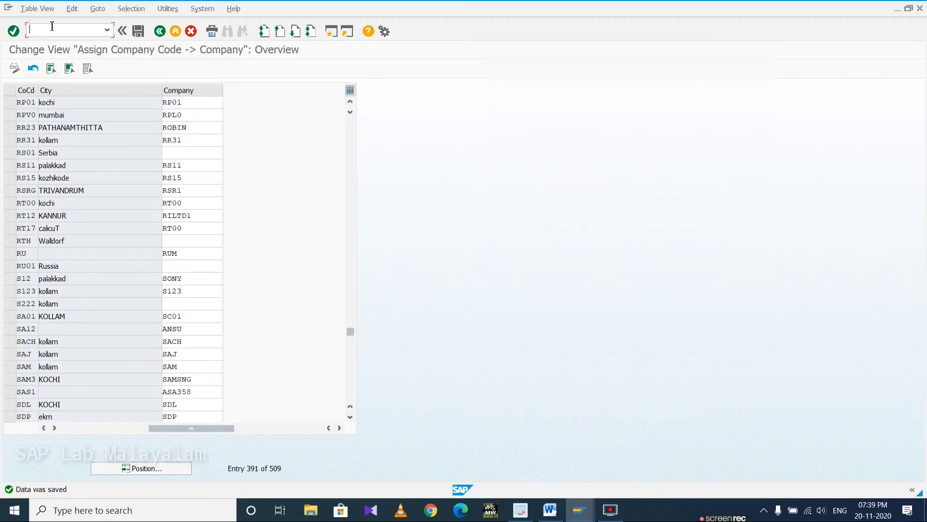
{"action": "type", "text": "n"}
{"action": "key", "text": "Return"}
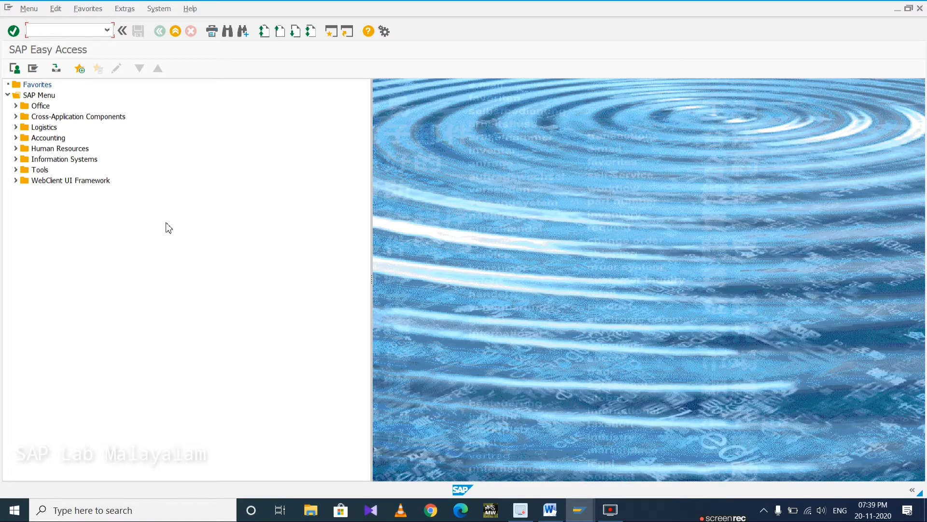
- Run transaction SPRO and open the SAP Reference IMG
{"action": "type", "text": "spro"}
{"action": "key", "text": "Return"}
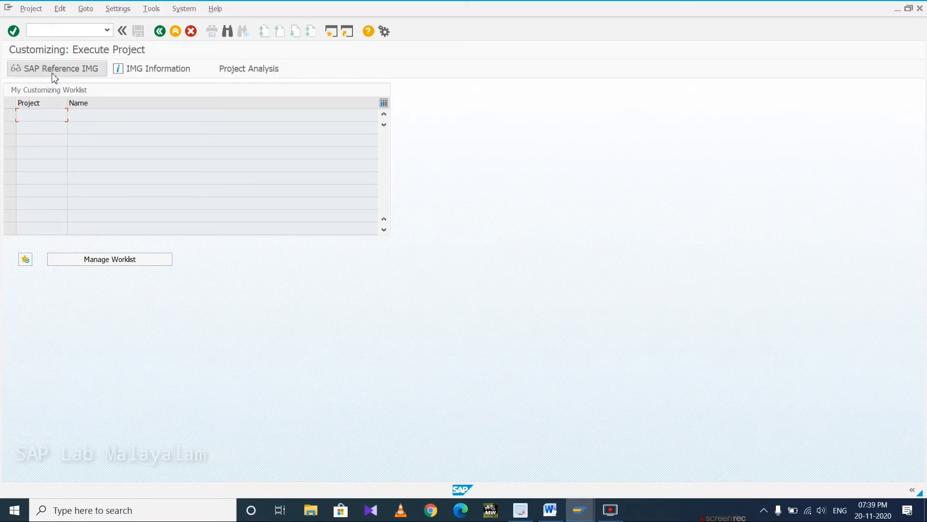
{"action": "left_click", "coordinate": [51, 72]}
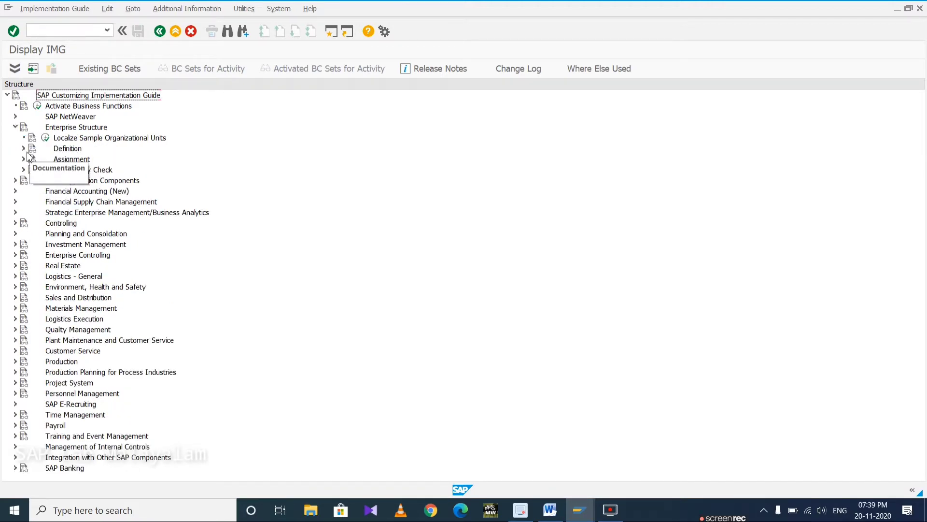
- Open Define Business Area under Enterprise Structure, Definition, Financial Accounting, and start new entries
{"action": "left_click", "coordinate": [22, 148]}
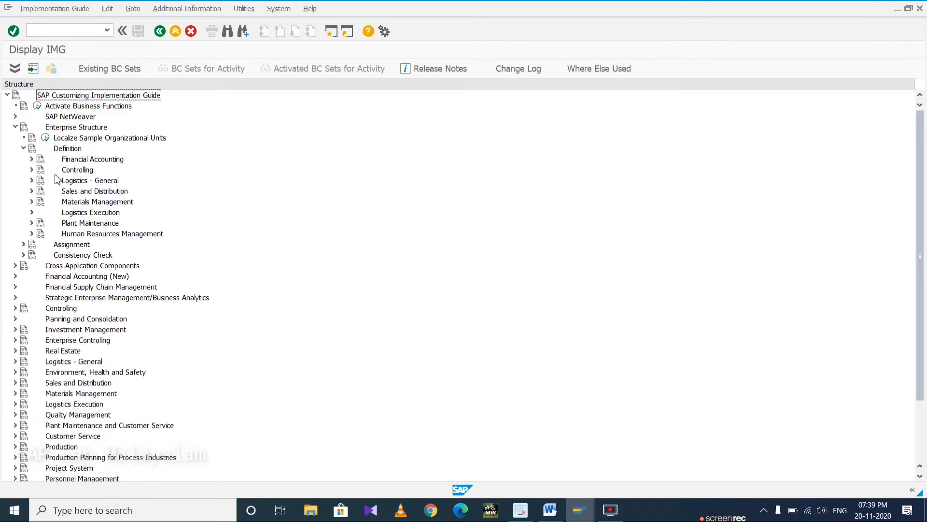
{"action": "left_click", "coordinate": [31, 160]}
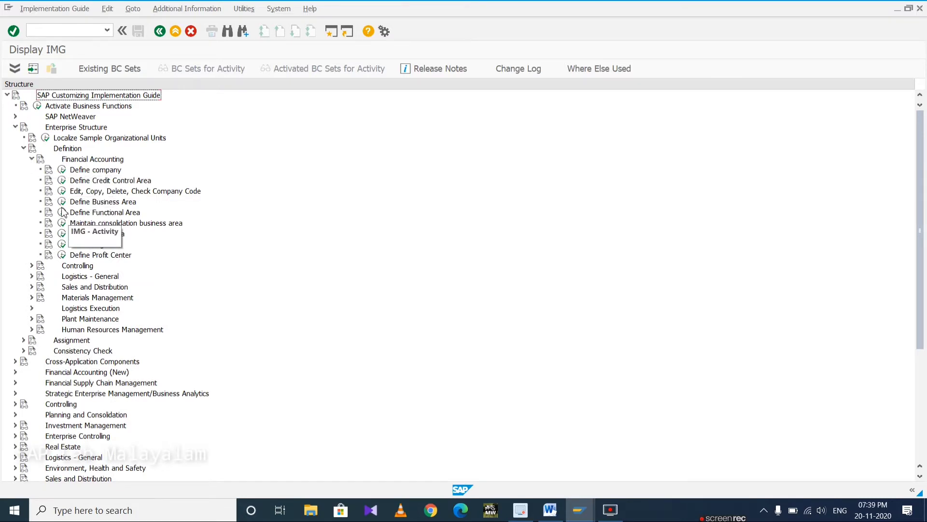
{"action": "left_click", "coordinate": [62, 202]}
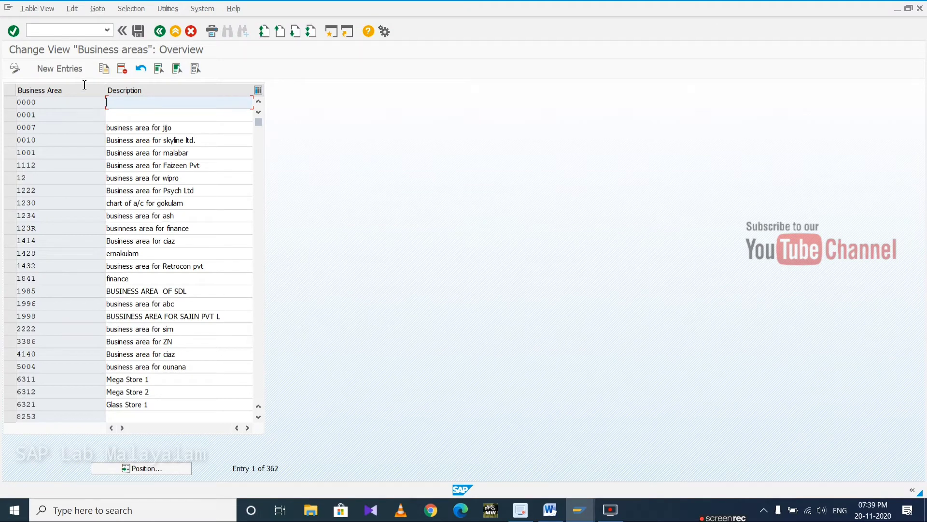
{"action": "left_click", "coordinate": [62, 75]}
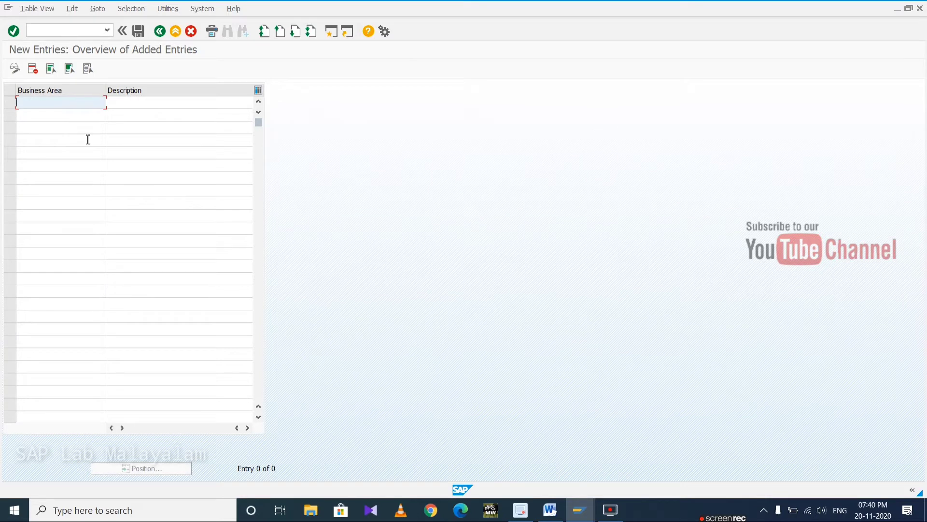
- Return to SAP Easy Access with /n and run transaction OX03 to open the business areas overview
{"action": "left_click", "coordinate": [75, 31]}
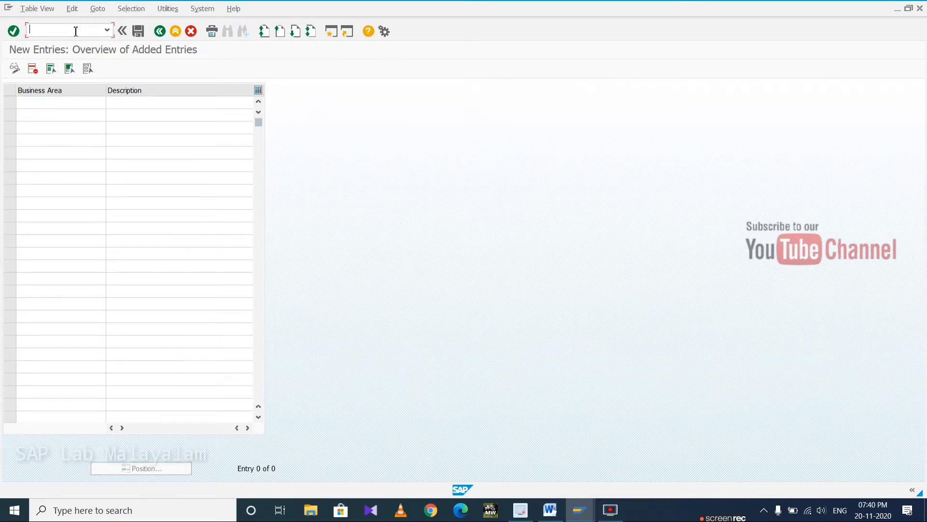
{"action": "type", "text": "/n"}
{"action": "key", "text": "Return"}
{"action": "type", "text": "o"}
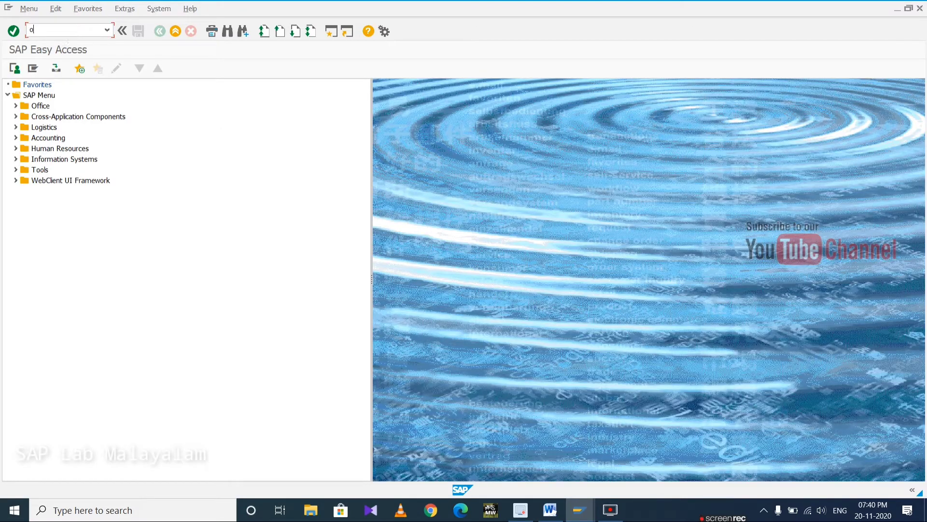
{"action": "type", "text": "x03"}
{"action": "key", "text": "Return"}
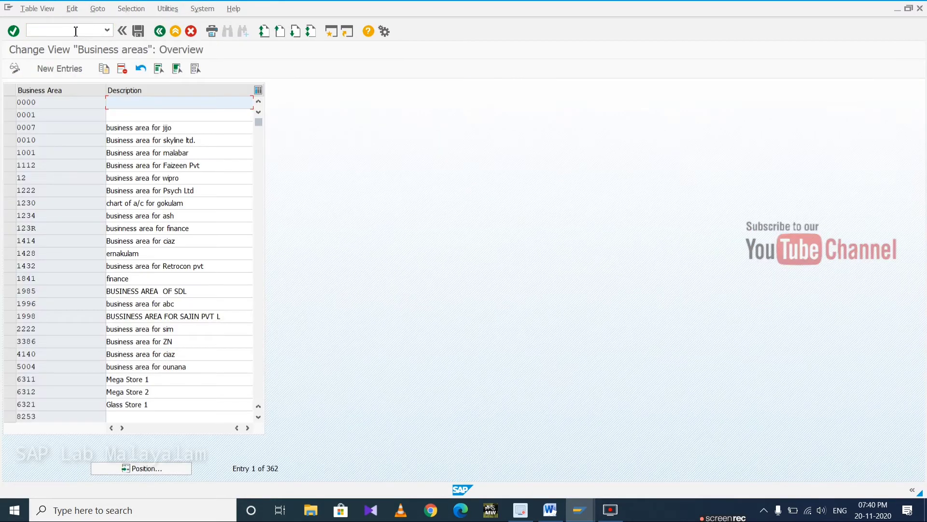
- Start new entries and enter business area ko11 with the description kochii in the first row
{"action": "left_click", "coordinate": [65, 72]}
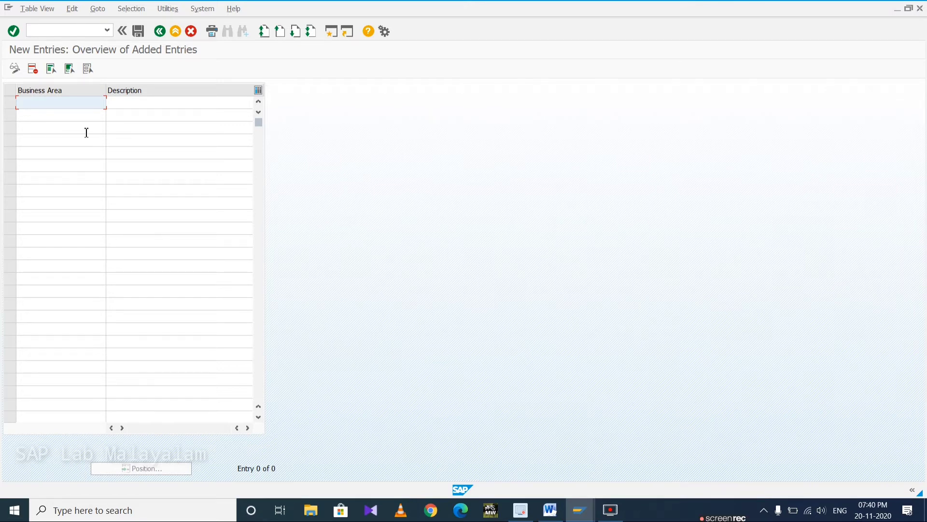
{"action": "type", "text": "koc"}
{"action": "key", "text": "BackSpace"}
{"action": "type", "text": "11"}
{"action": "left_click", "coordinate": [151, 100]}
{"action": "type", "text": "kochio"}
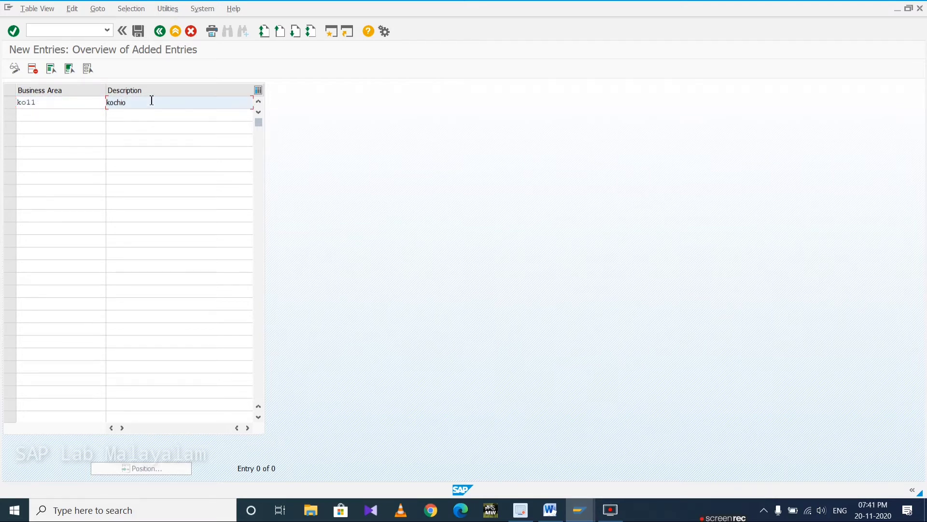
{"action": "key", "text": "BackSpace"}
{"action": "type", "text": "i"}
{"action": "key", "text": "Tab"}
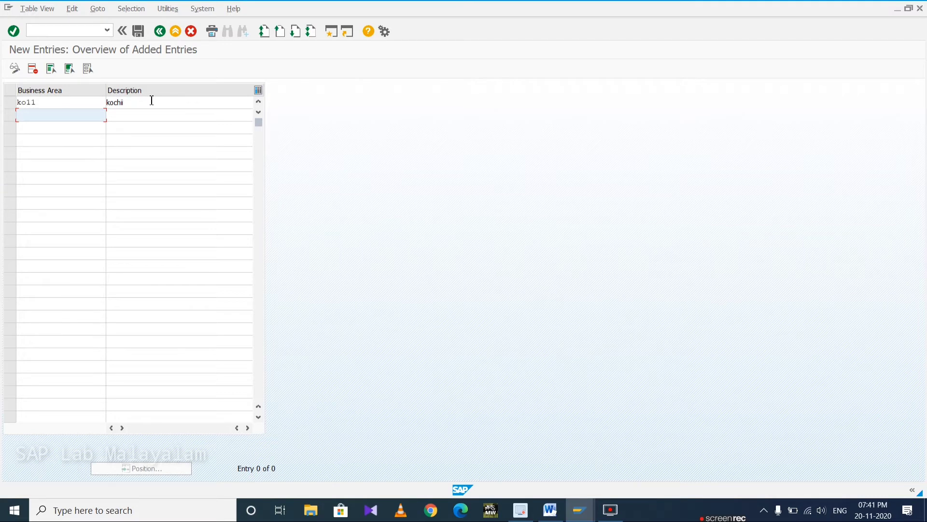
- Enter business area trv7 with the description trivandrum in the second row and submit the entries
{"action": "type", "text": "trv"}
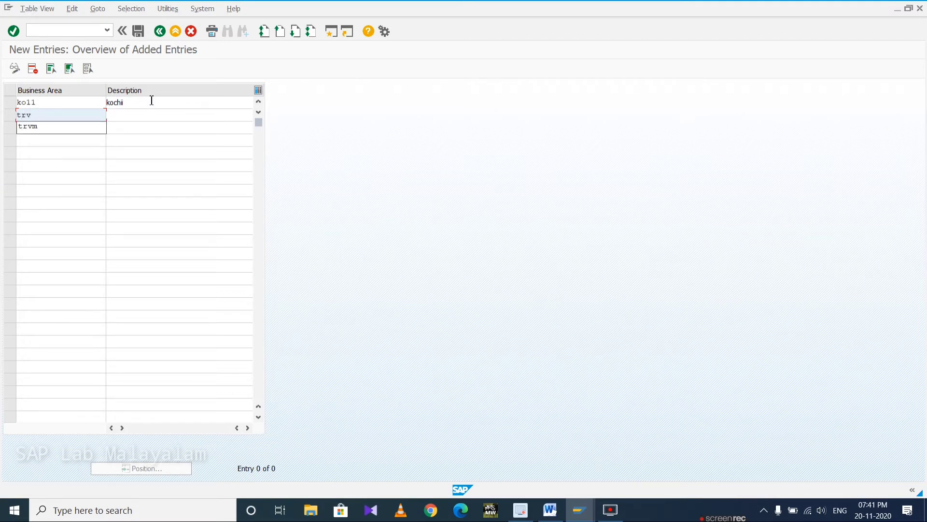
{"action": "type", "text": "7"}
{"action": "key", "text": "Tab"}
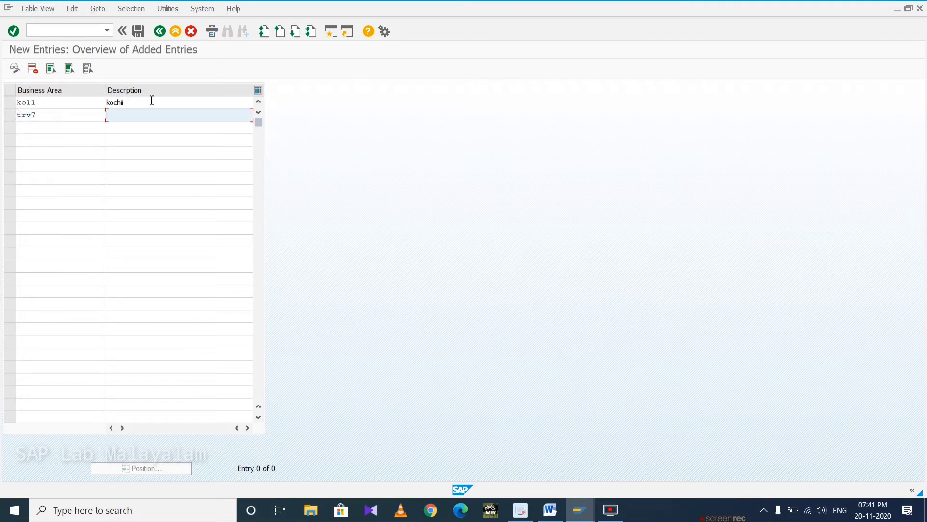
{"action": "type", "text": "tri"}
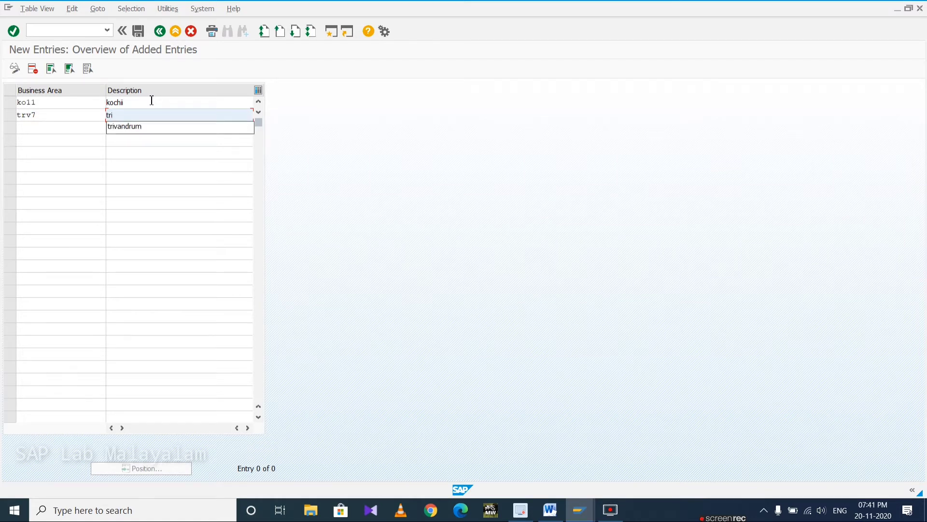
{"action": "key", "text": "Down"}
{"action": "key", "text": "Return"}
{"action": "key", "text": "Return"}
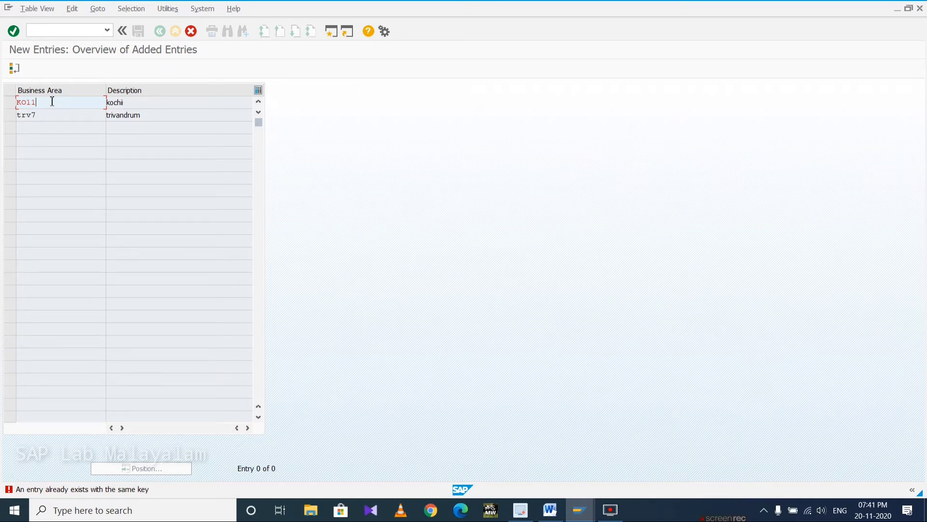
- Change the first row's business area code to KO17 and save both new business areas
{"action": "key", "text": "BackSpace"}
{"action": "type", "text": "7"}
{"action": "key", "text": "Return"}
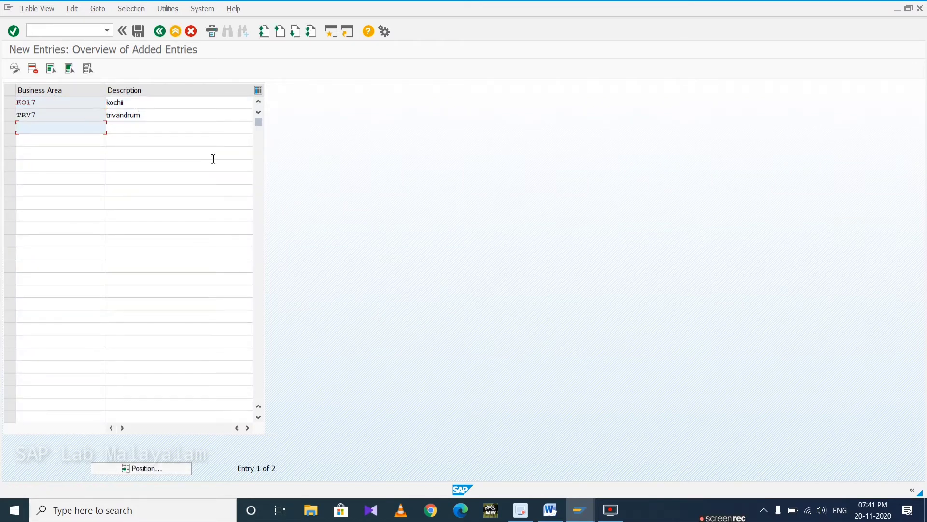
{"action": "left_click", "coordinate": [139, 32]}
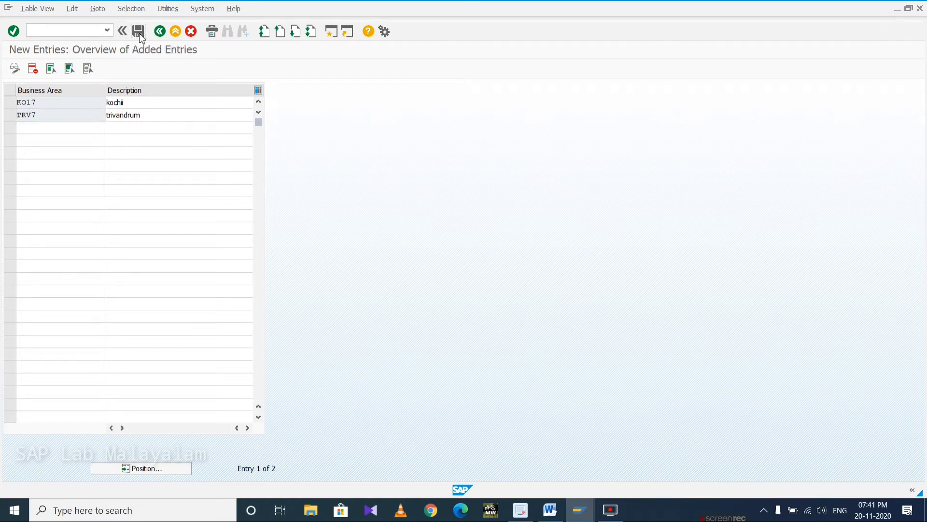
{"action": "key", "text": "Return"}
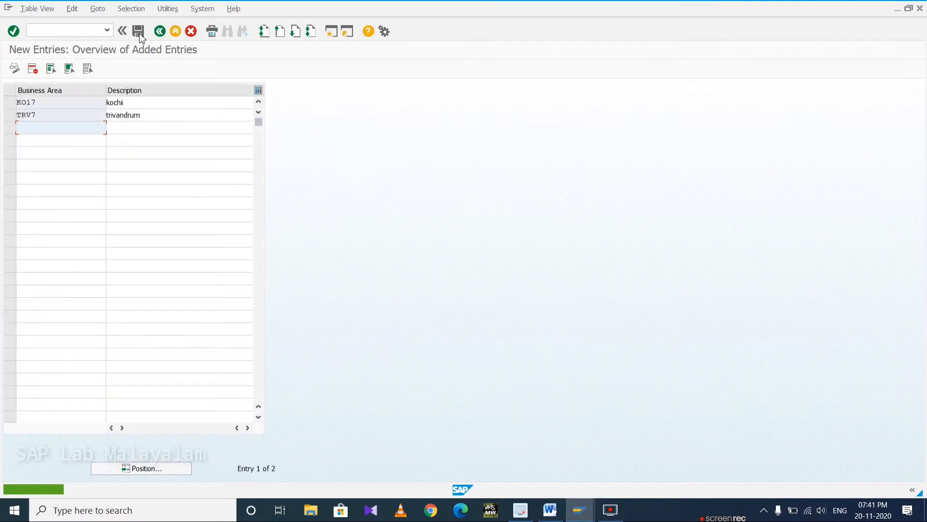
{"action": "double_click", "coordinate": [170, 103]}
{"action": "left_click_drag", "start_coordinate": [160, 114], "coordinate": [59, 114]}
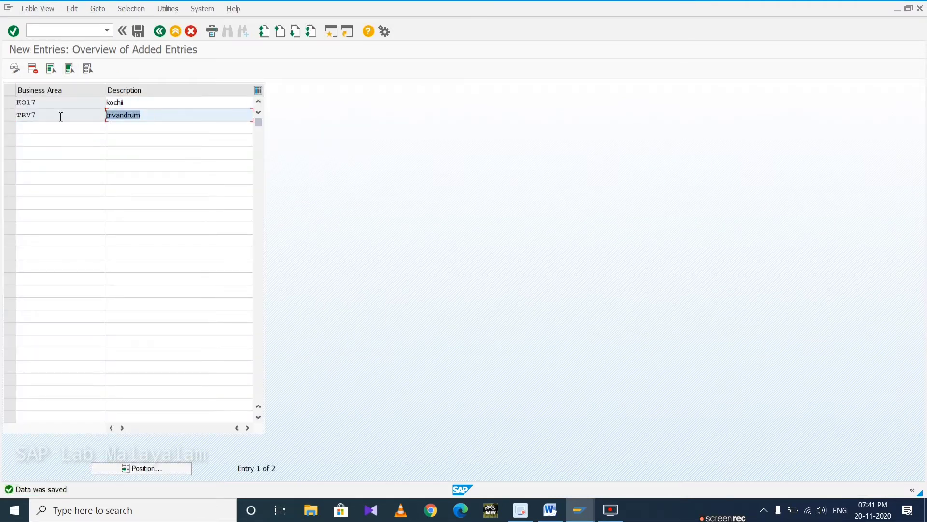
{"action": "left_click_drag", "start_coordinate": [146, 106], "coordinate": [64, 105]}
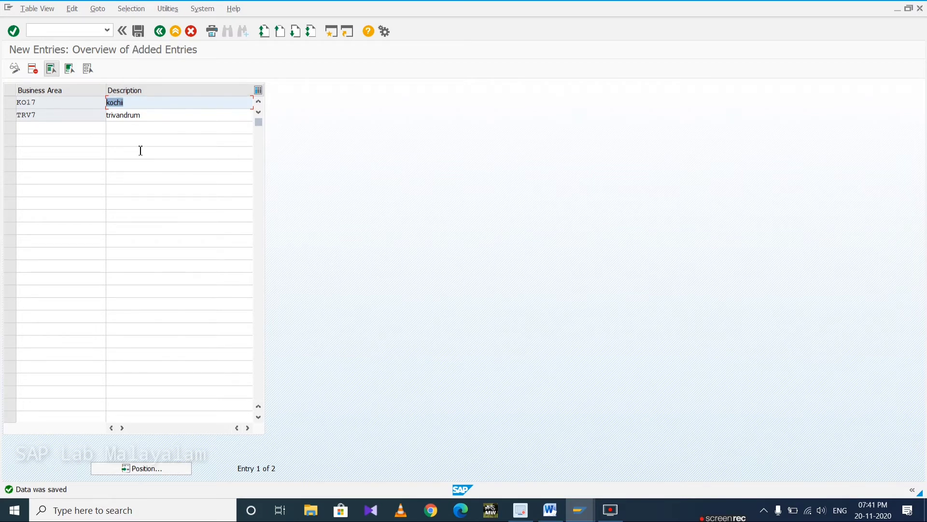
{"action": "key", "text": "Tab"}
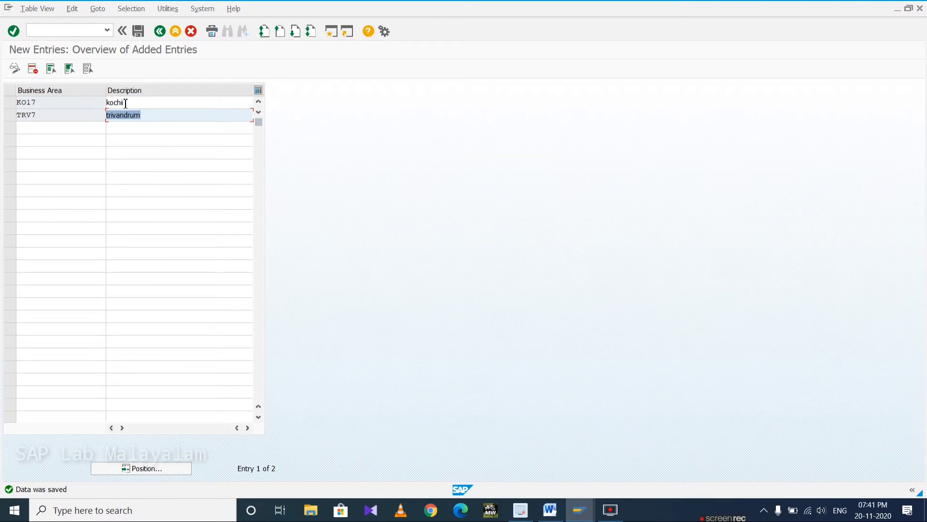
{"action": "key", "text": "shift+Tab"}
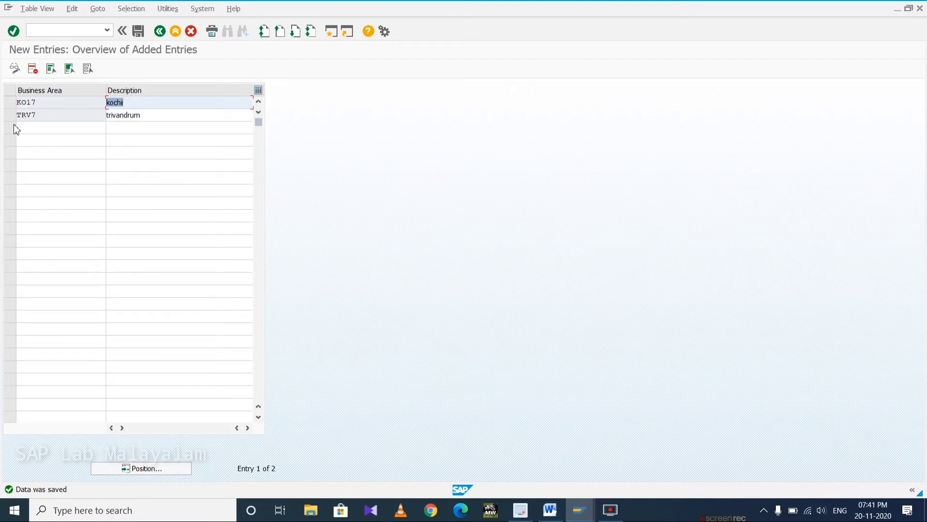
{"action": "key", "text": "Tab"}
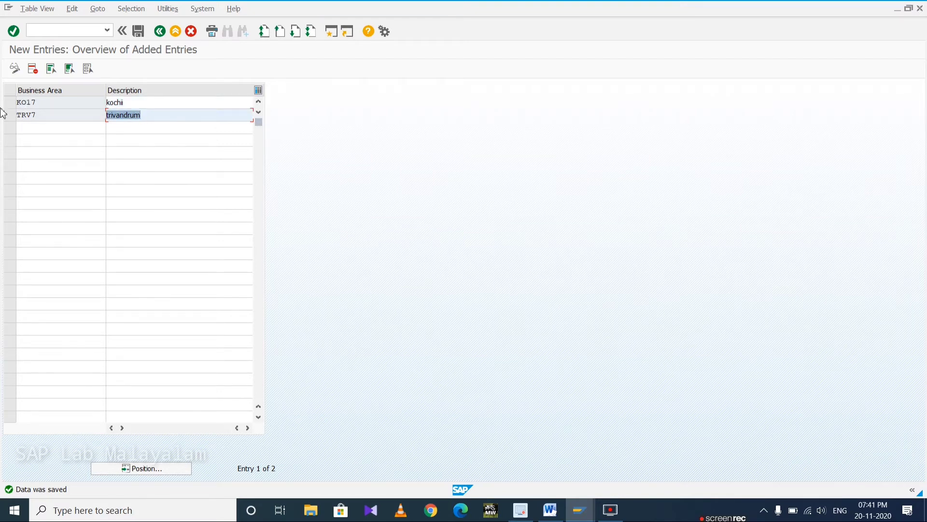
{"action": "left_click", "coordinate": [77, 31]}
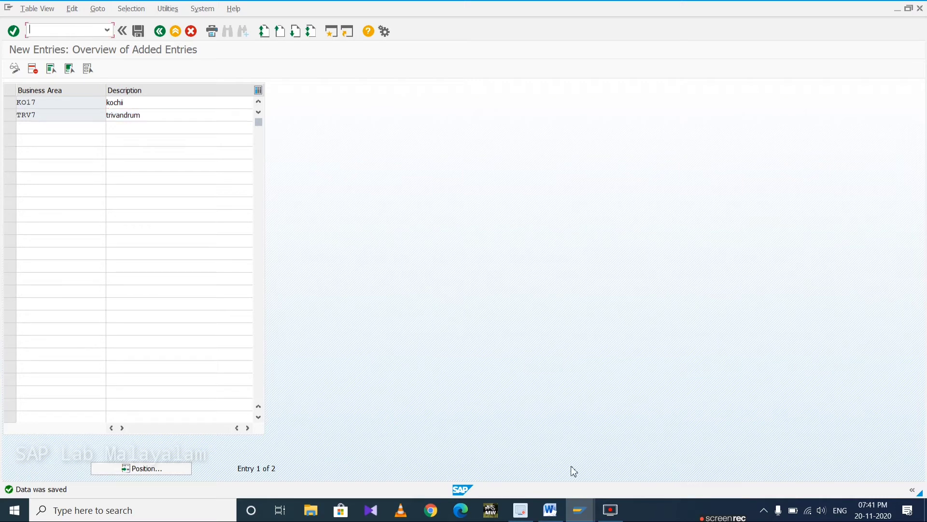
- Look up transaction code OB45 for Define Credit Control Area in the Word notes and return to the SAP session
{"action": "mouse_move", "coordinate": [550, 510]}
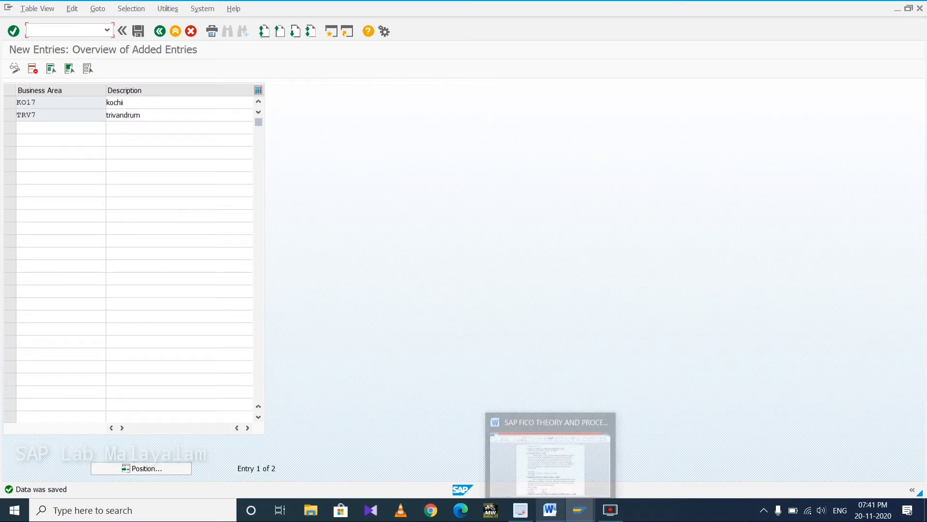
{"action": "left_click", "coordinate": [570, 470]}
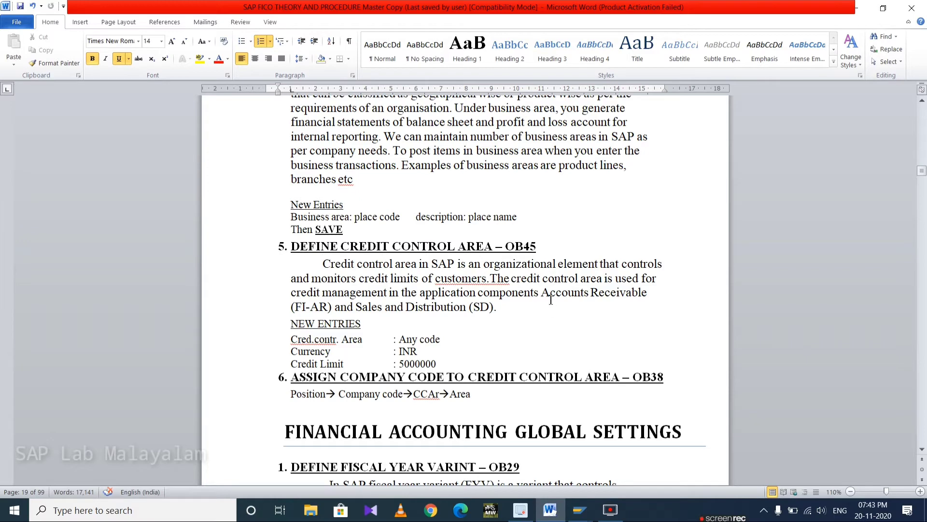
{"action": "left_click_drag", "start_coordinate": [551, 244], "coordinate": [506, 245]}
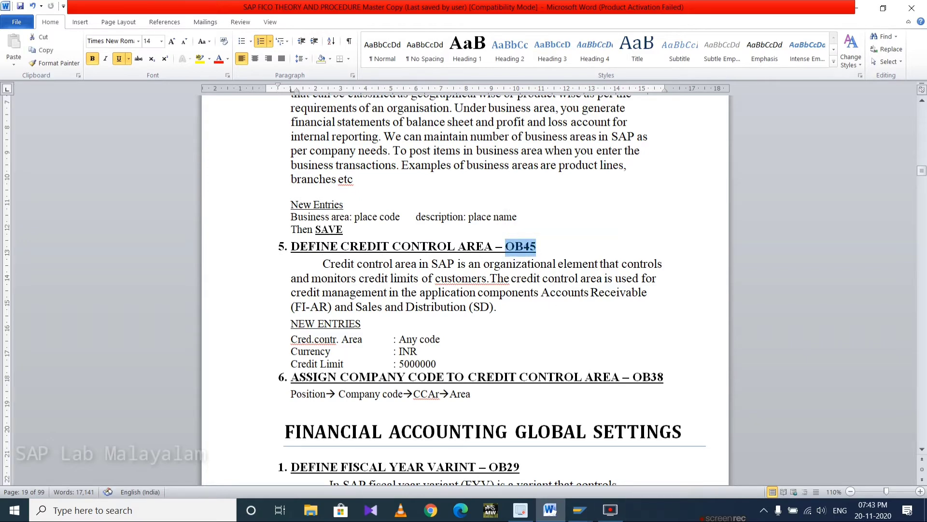
{"action": "left_click", "coordinate": [582, 519]}
{"action": "left_click", "coordinate": [621, 454]}
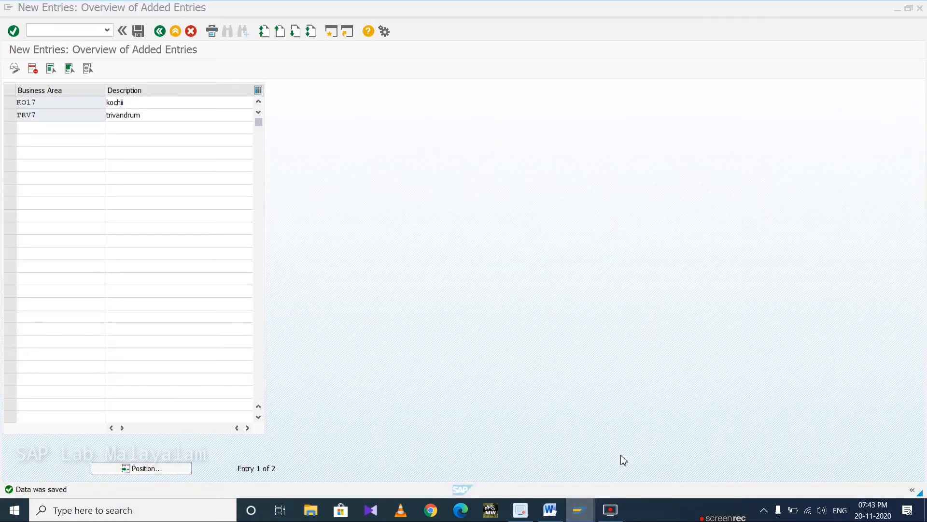
- Leave the business area entries with /n and display the SAP Reference IMG through transaction spro
{"action": "type", "text": "/n"}
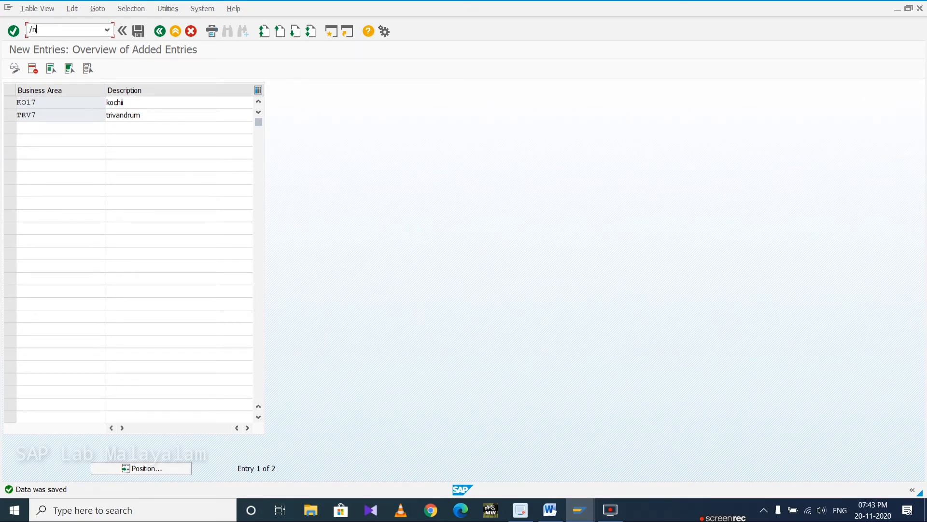
{"action": "key", "text": "Return"}
{"action": "type", "text": "spr"}
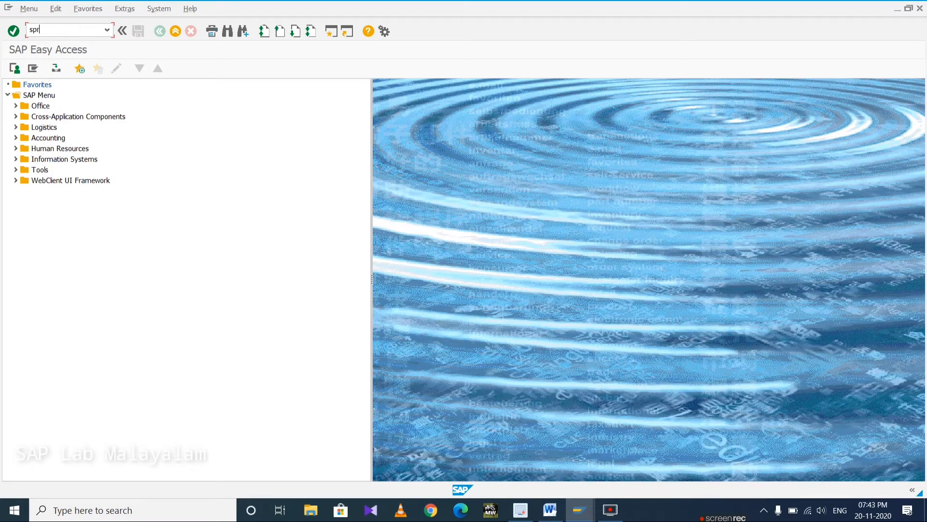
{"action": "type", "text": "o"}
{"action": "key", "text": "Return"}
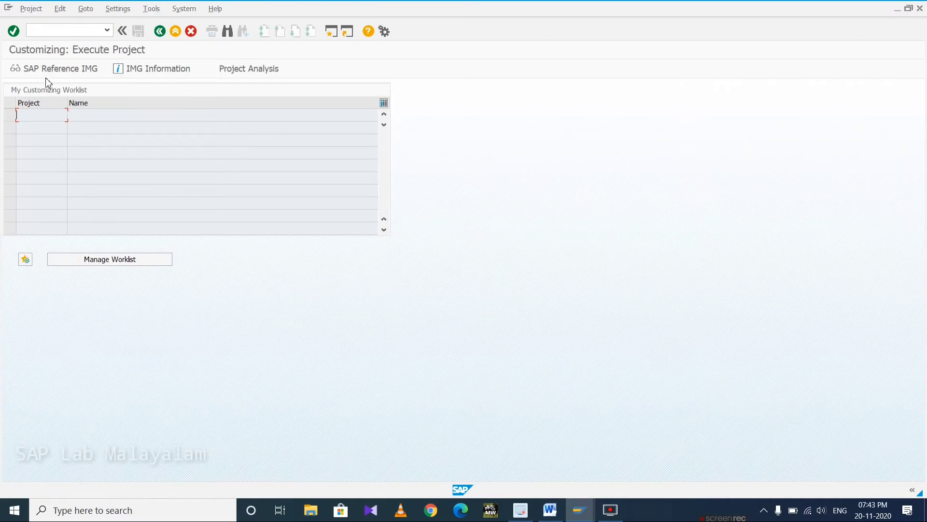
{"action": "left_click", "coordinate": [28, 72]}
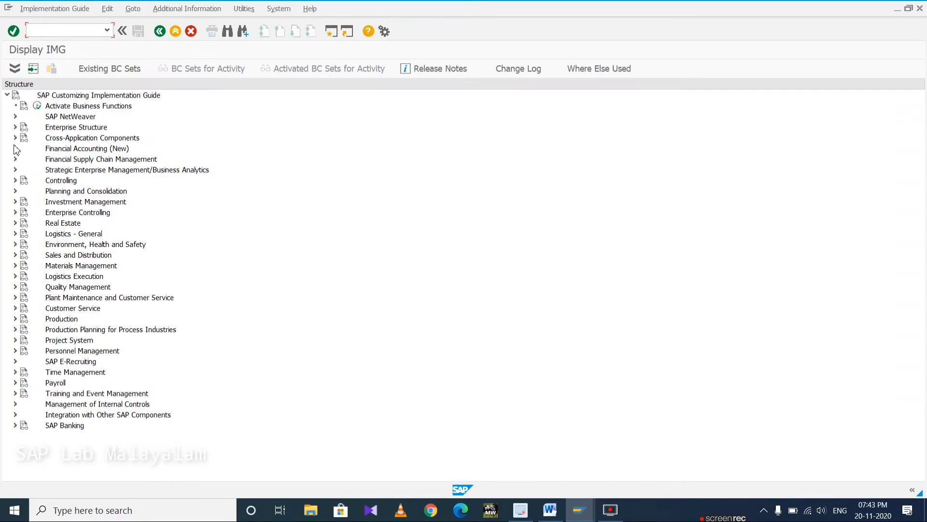
- Under Enterprise Structure > Definition > Financial Accounting, open the Define Credit Control Area activity
{"action": "left_click", "coordinate": [15, 127]}
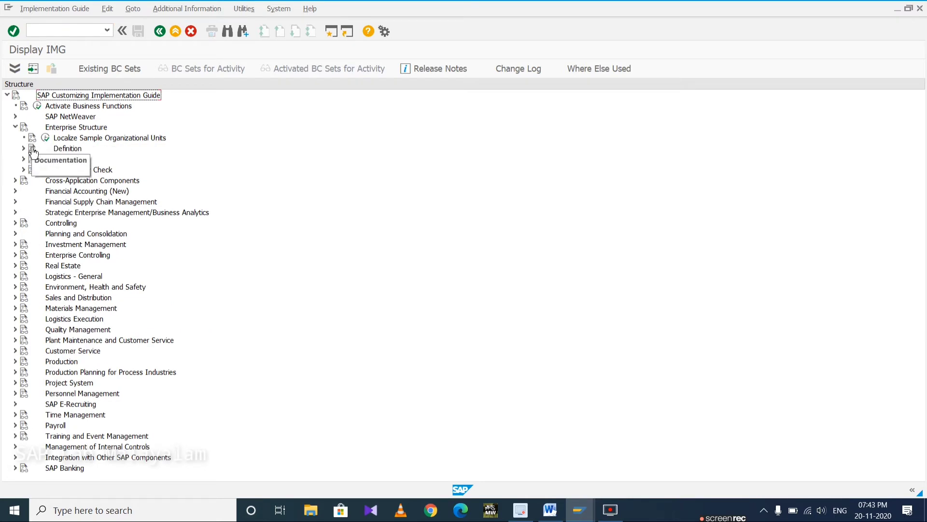
{"action": "left_click", "coordinate": [23, 149]}
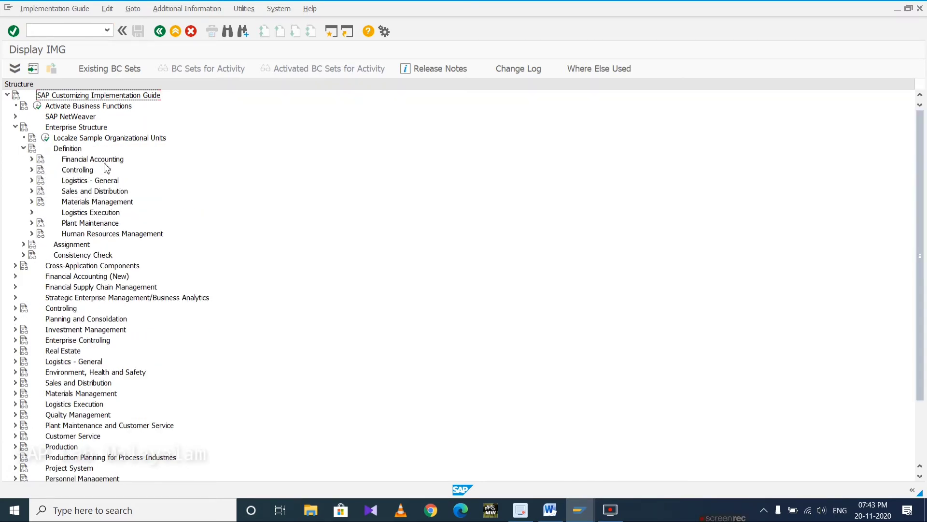
{"action": "left_click", "coordinate": [31, 159]}
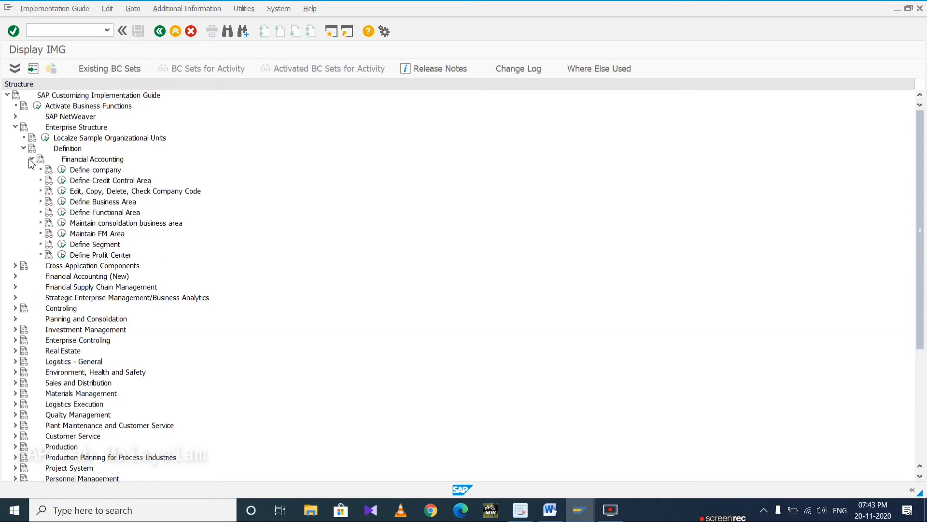
{"action": "left_click", "coordinate": [60, 182]}
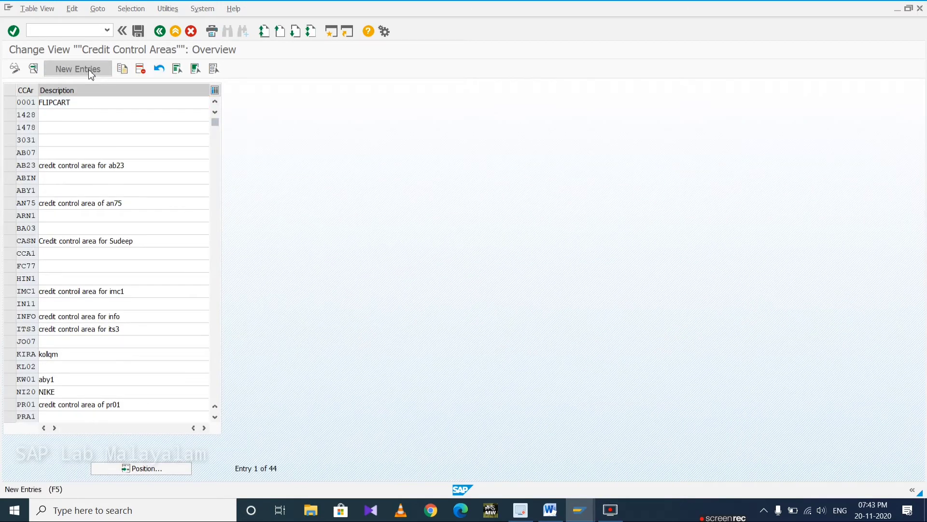
- Start a new credit control area entry with the code rp01, and return to SAP Easy Access with /n
{"action": "left_click", "coordinate": [88, 68]}
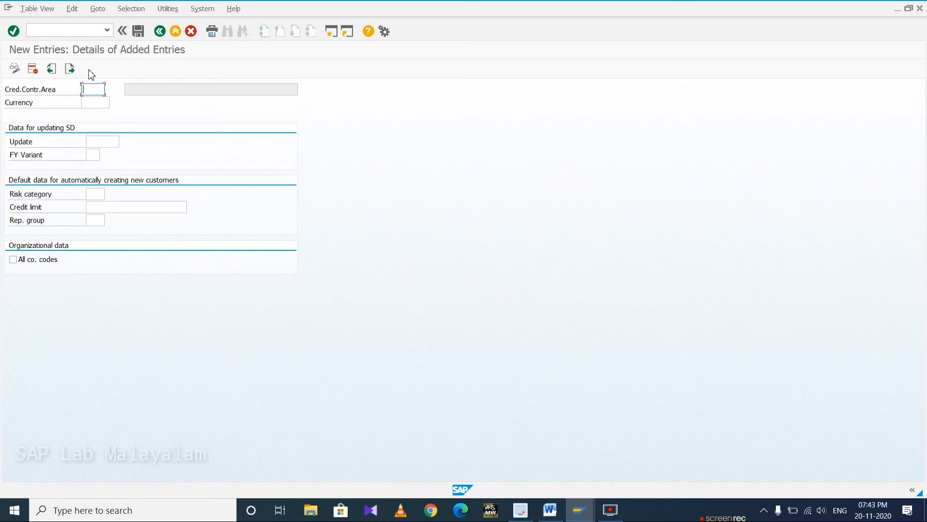
{"action": "type", "text": "ro"}
{"action": "key", "text": "BackSpace"}
{"action": "type", "text": "p01"}
{"action": "left_click", "coordinate": [105, 104]}
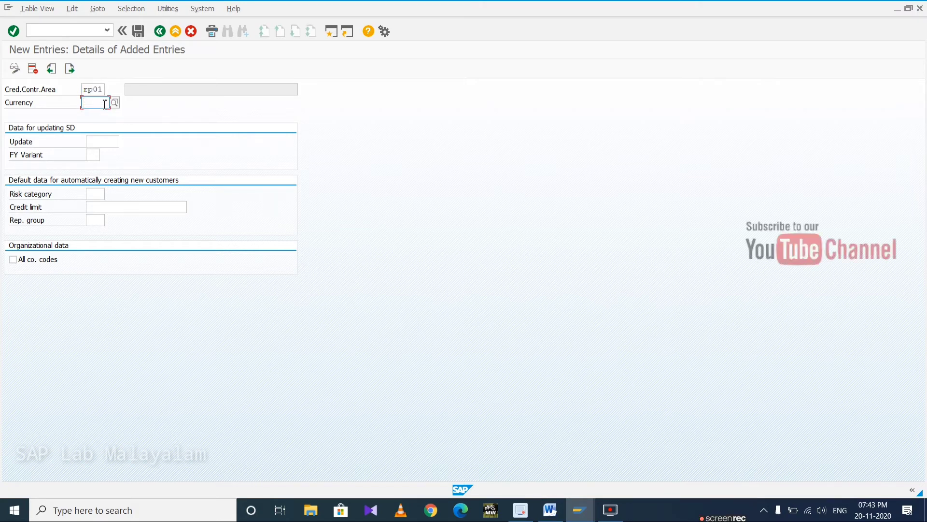
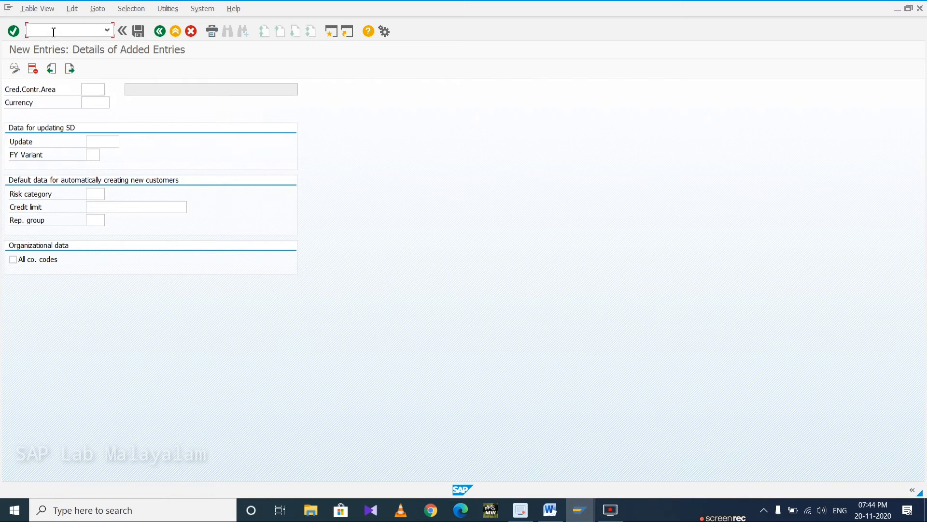
{"action": "type", "text": "/n"}
{"action": "key", "text": "Return"}
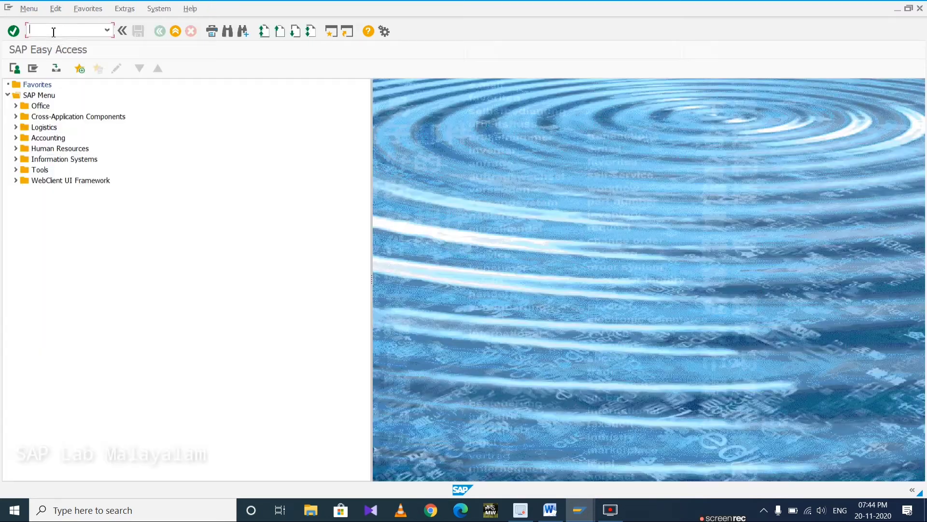
- Review the Business Area and Define Credit Control Area sections in the Word notes
{"action": "left_click", "coordinate": [550, 511]}
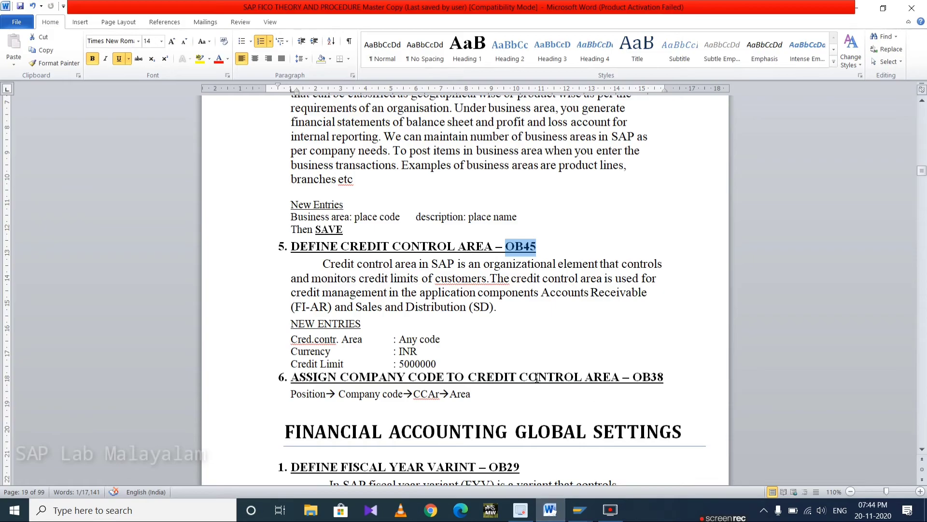
{"action": "scroll", "coordinate": [499, 360], "scroll_direction": "down", "scroll_amount": 1}
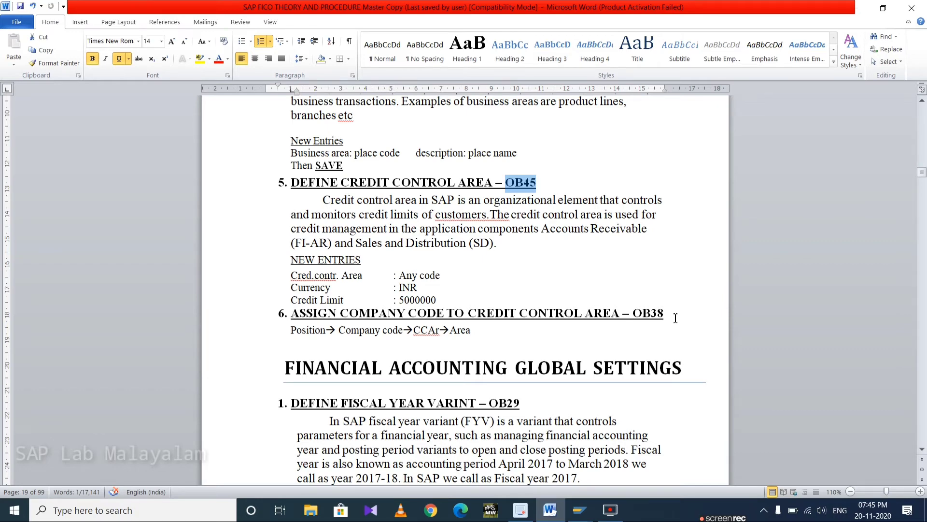
{"action": "scroll", "coordinate": [676, 318], "scroll_direction": "up", "scroll_amount": 3}
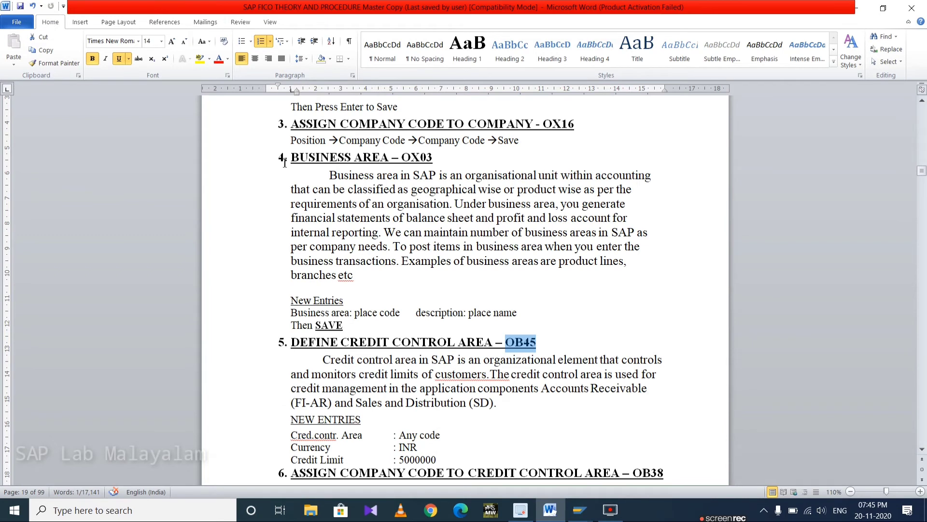
{"action": "left_click_drag", "start_coordinate": [286, 160], "coordinate": [434, 159]}
{"action": "left_click", "coordinate": [494, 166]}
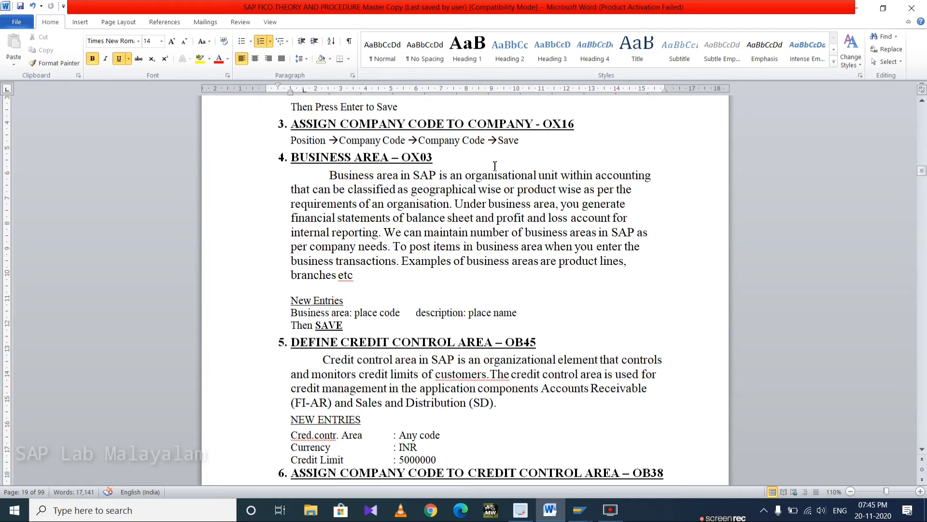
{"action": "scroll", "coordinate": [495, 166], "scroll_direction": "down", "scroll_amount": 4}
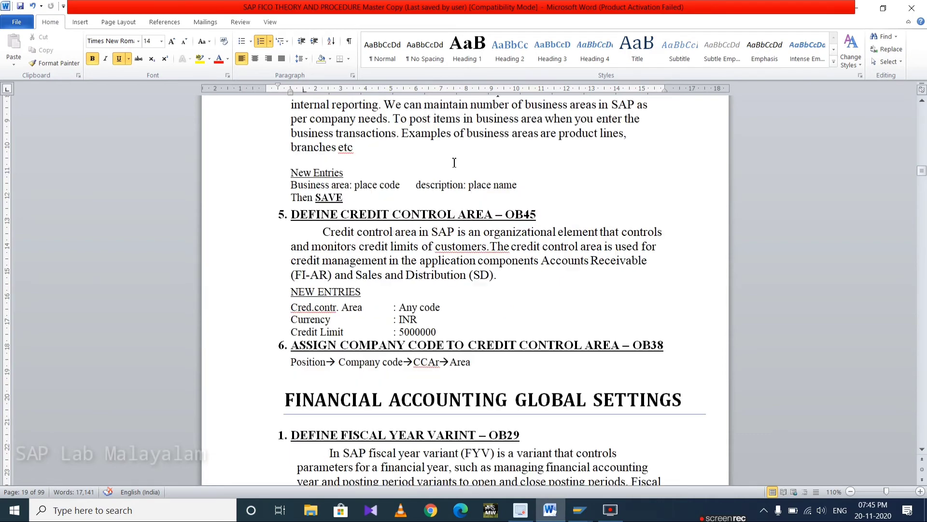
{"action": "scroll", "coordinate": [392, 264], "scroll_direction": "up", "scroll_amount": 1}
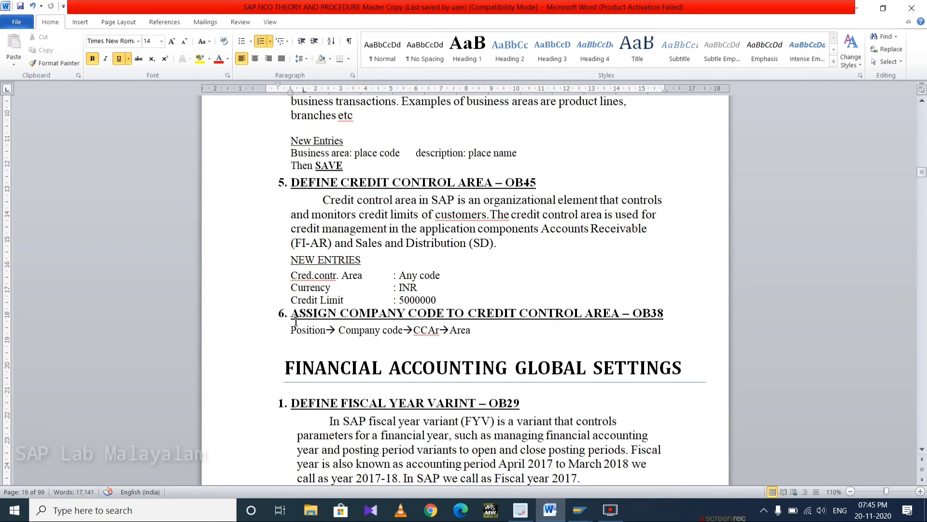
- Look up transaction code OB38 for Assign Company Code to Credit Control Area in the Word notes and return to the SAP session
{"action": "left_click_drag", "start_coordinate": [292, 314], "coordinate": [640, 315]}
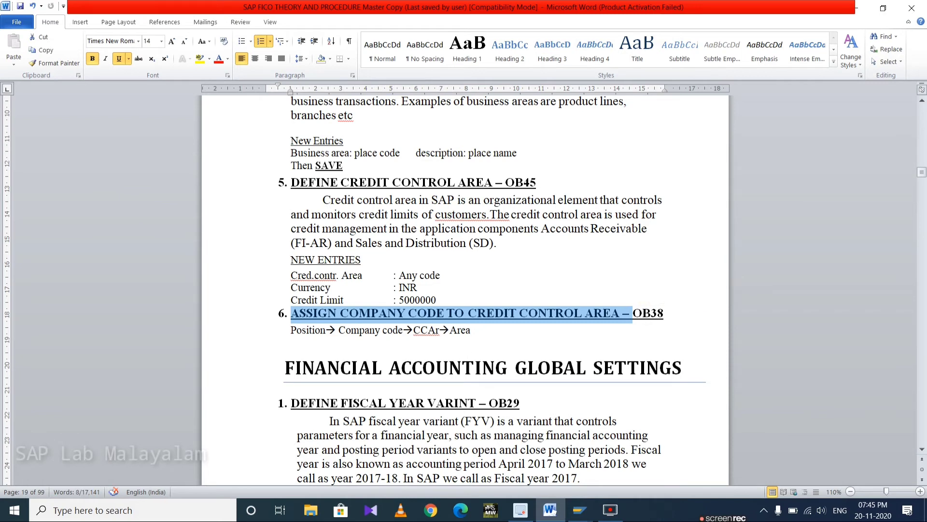
{"action": "left_click", "coordinate": [490, 358]}
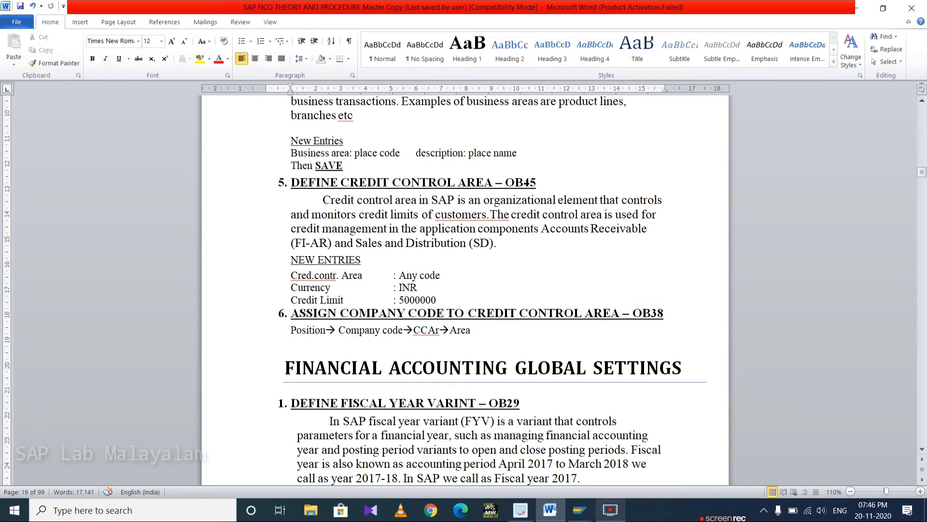
{"action": "left_click", "coordinate": [666, 315]}
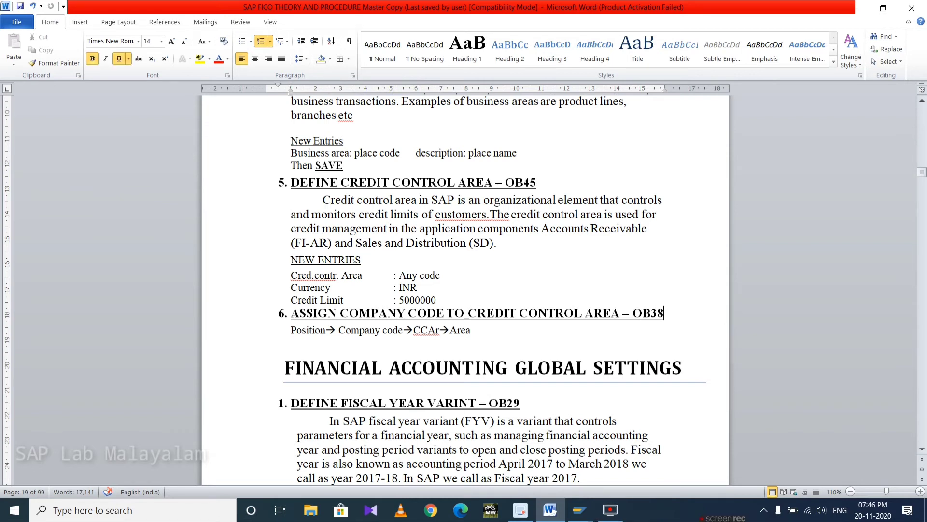
{"action": "left_click", "coordinate": [577, 511]}
{"action": "left_click", "coordinate": [619, 461]}
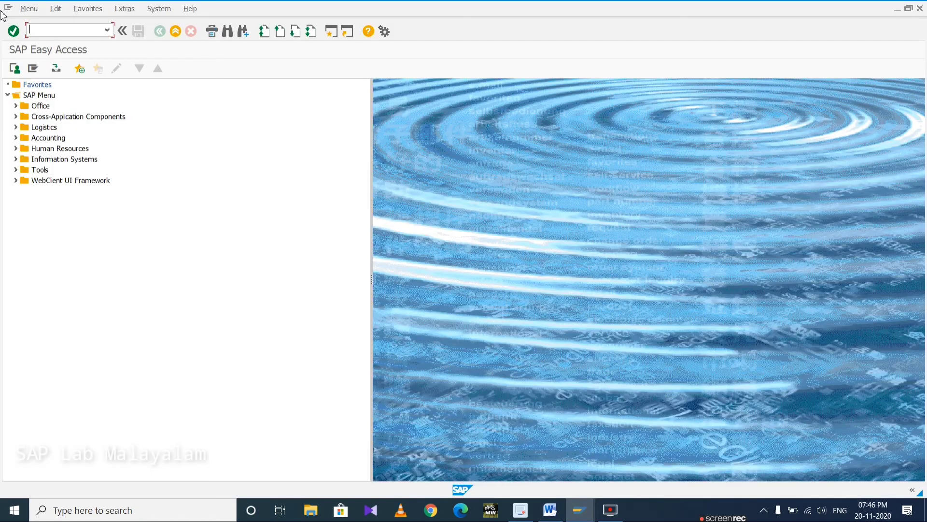
- Run transaction spro from SAP Easy Access and display the SAP Reference IMG
{"action": "type", "text": "spro"}
{"action": "key", "text": "Return"}
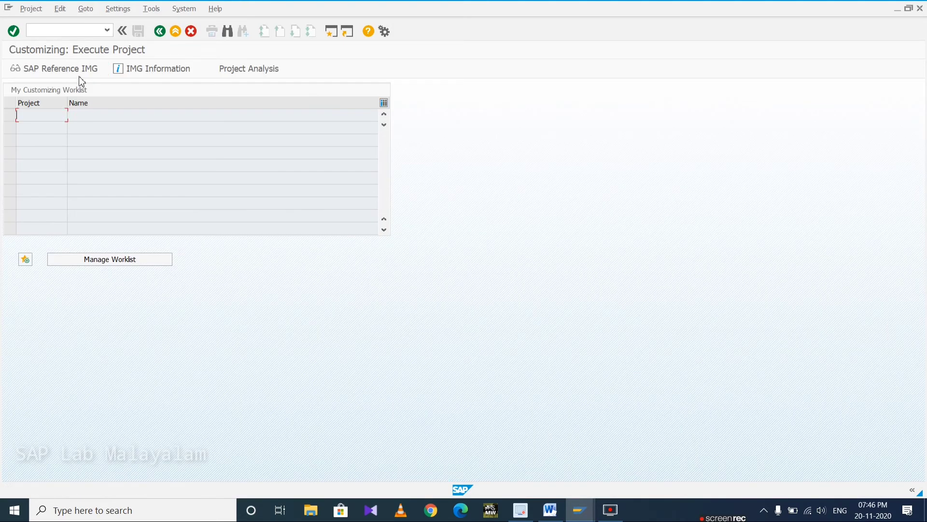
{"action": "left_click", "coordinate": [76, 74]}
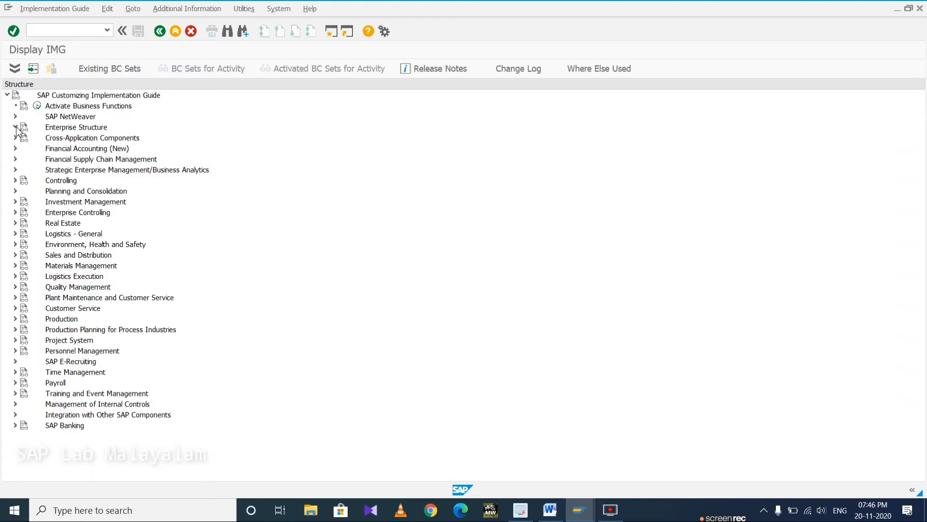
- Under Enterprise Structure > Assignment > Financial Accounting, open the Assign company code to credit control area activity
{"action": "left_click", "coordinate": [15, 127]}
{"action": "left_click", "coordinate": [23, 159]}
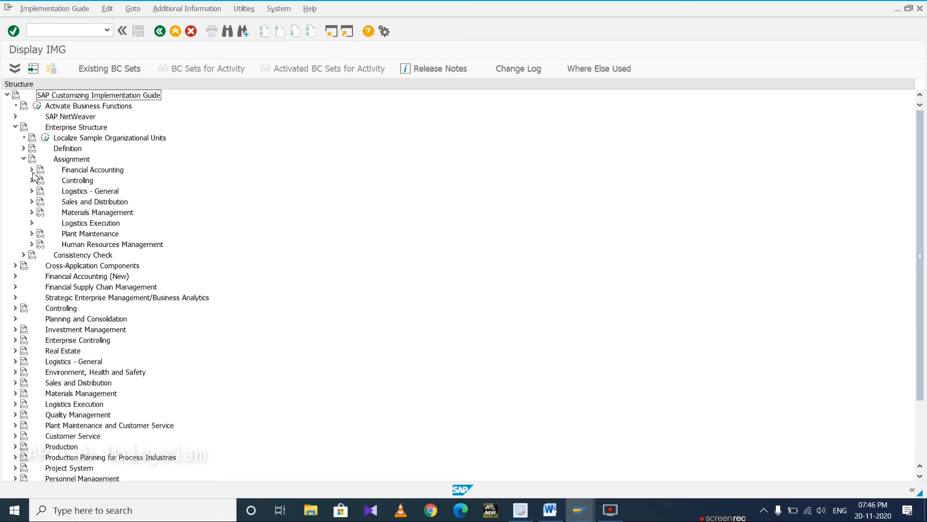
{"action": "left_click", "coordinate": [32, 170]}
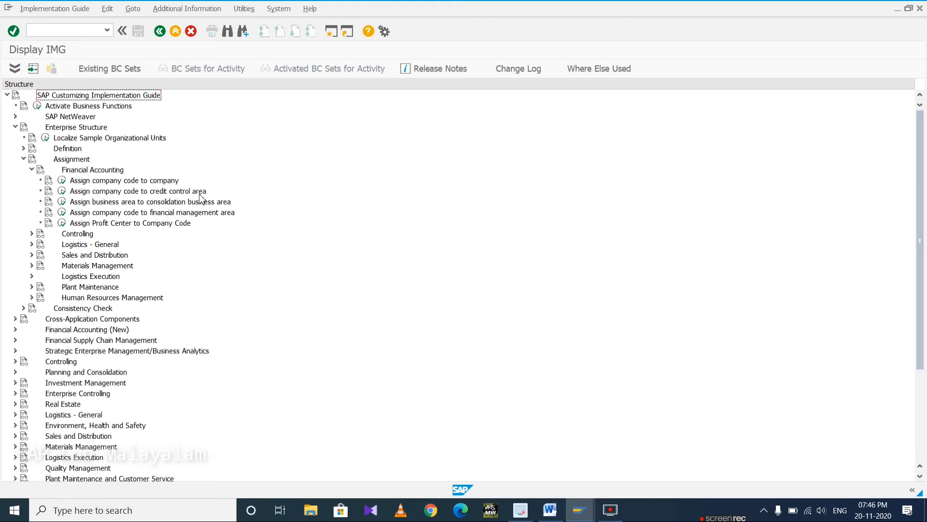
{"action": "left_click", "coordinate": [61, 191]}
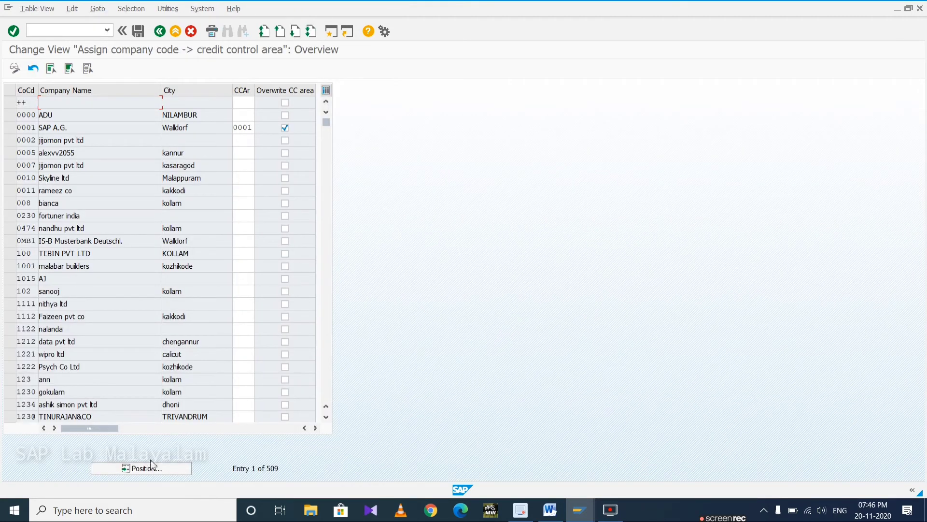
- Position the company code list on company code rp01
{"action": "scroll", "coordinate": [86, 232], "scroll_direction": "down", "scroll_amount": 3}
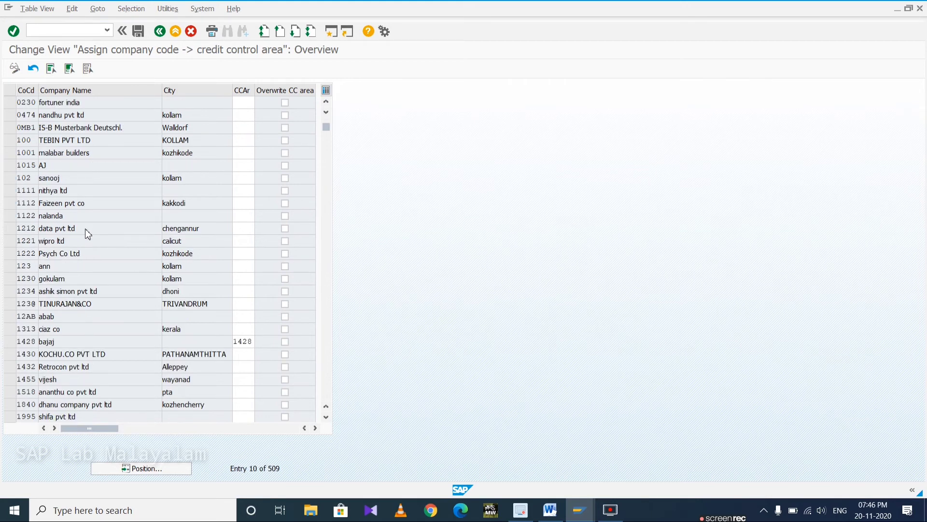
{"action": "scroll", "coordinate": [88, 234], "scroll_direction": "down", "scroll_amount": 2}
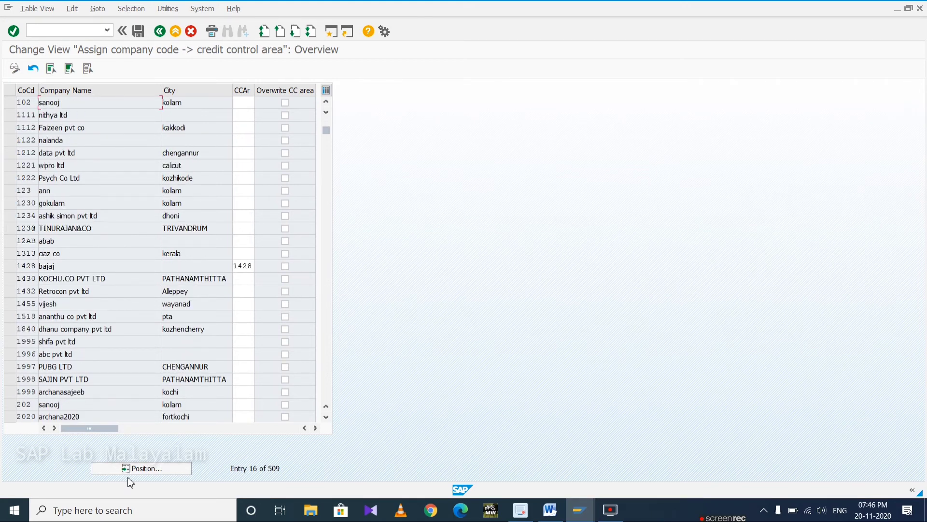
{"action": "left_click", "coordinate": [129, 472]}
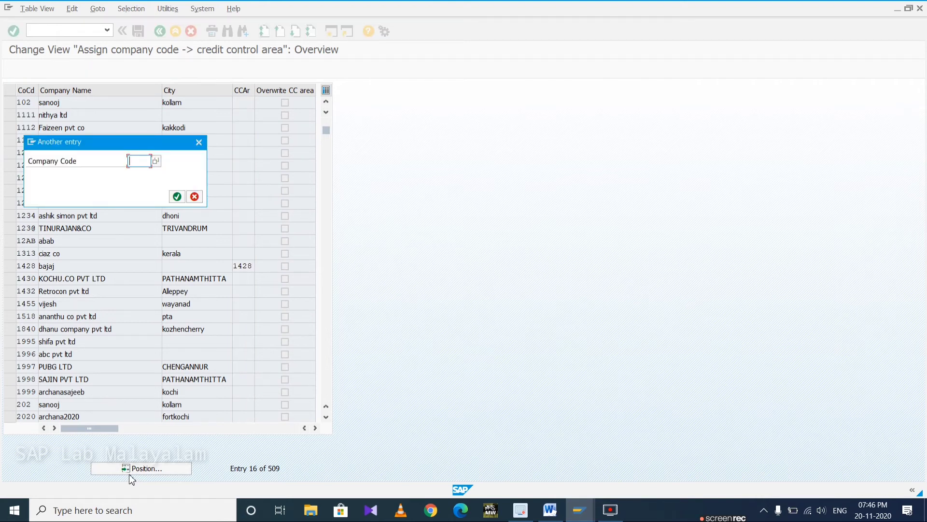
{"action": "type", "text": "rp01"}
{"action": "key", "text": "Return"}
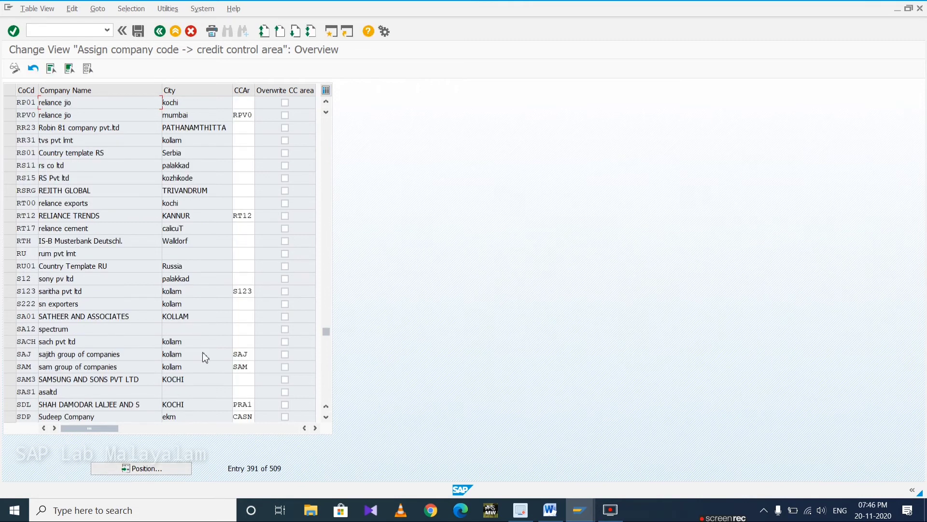
- Assign credit control area RP01 to company code RP01 and save it with the proposed customizing request
{"action": "left_click", "coordinate": [249, 103]}
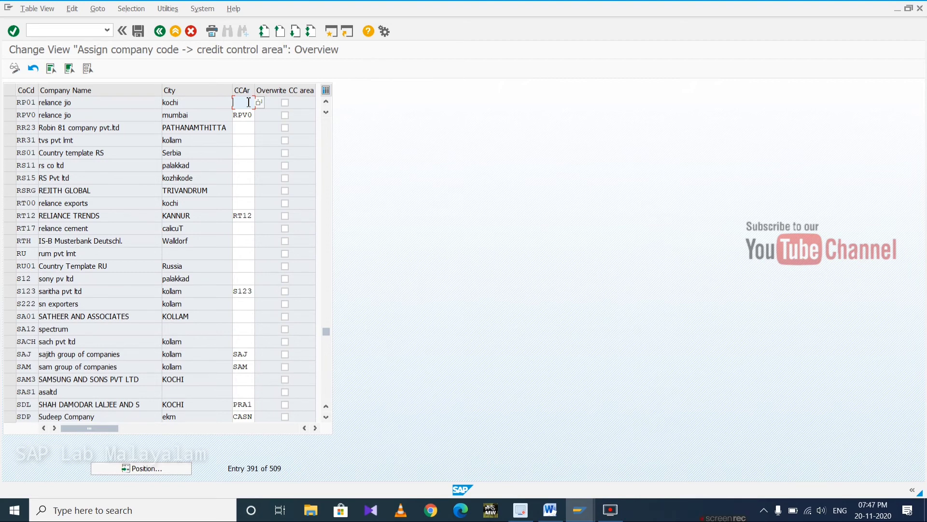
{"action": "type", "text": "rp"}
{"action": "left_click", "coordinate": [244, 114]}
{"action": "left_click", "coordinate": [138, 31]}
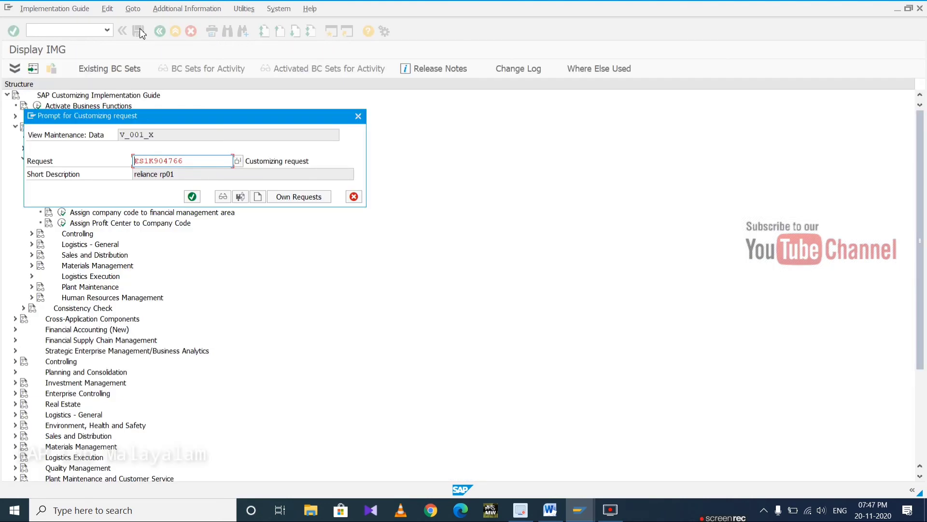
{"action": "key", "text": "Return"}
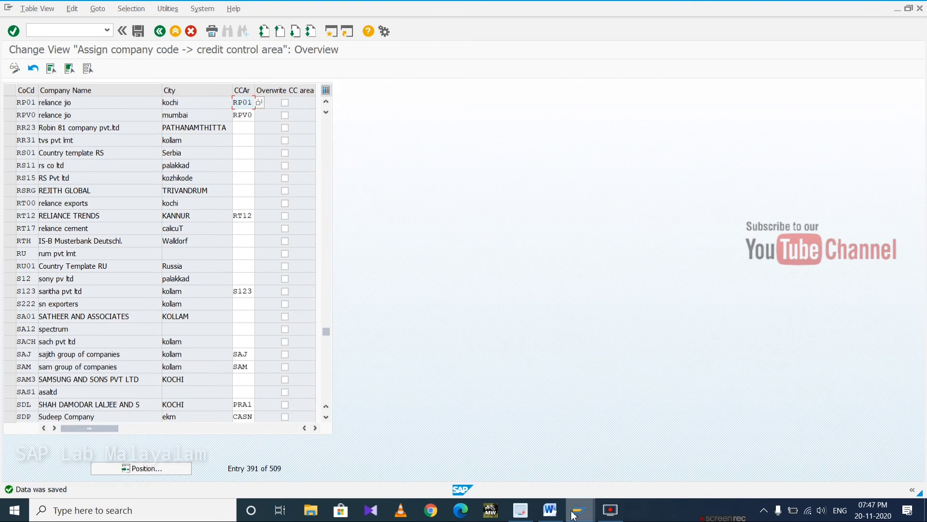
{"action": "mouse_move", "coordinate": [550, 509]}
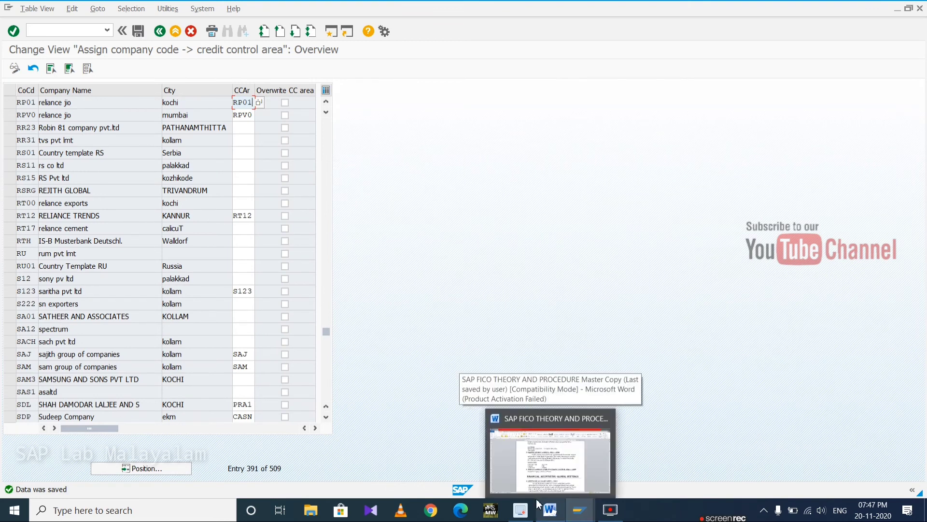
- Switch to the SAP FICO notes in Word and skim the enterprise structure procedures from Define Company to Assign Company Code to Credit Control Area
{"action": "left_click", "coordinate": [538, 503]}
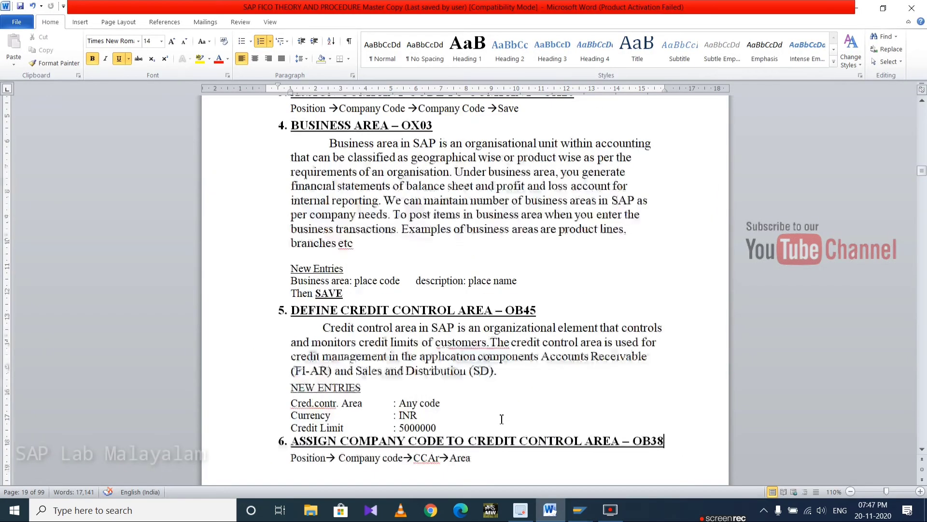
{"action": "scroll", "coordinate": [502, 419], "scroll_direction": "up", "scroll_amount": 20}
{"action": "scroll", "coordinate": [502, 418], "scroll_direction": "down", "scroll_amount": 2}
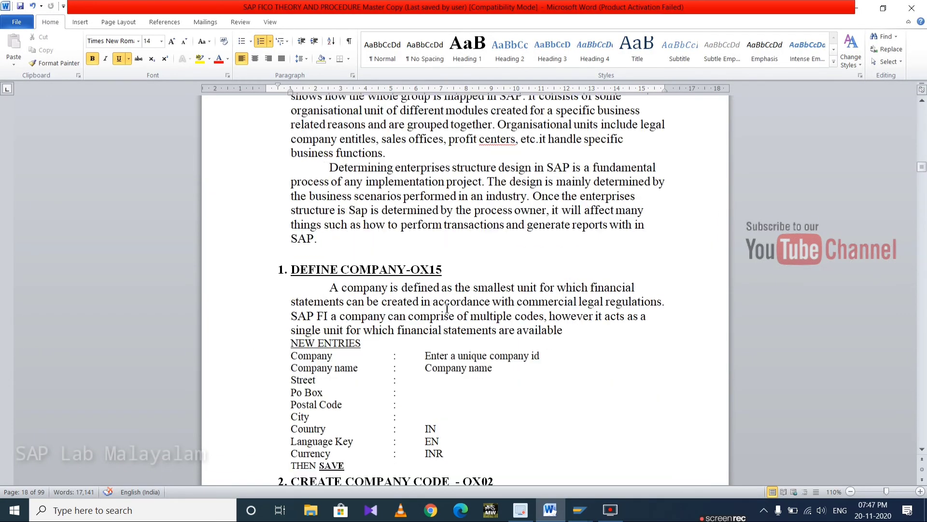
{"action": "scroll", "coordinate": [447, 309], "scroll_direction": "up", "scroll_amount": 3}
{"action": "scroll", "coordinate": [447, 309], "scroll_direction": "down", "scroll_amount": 20}
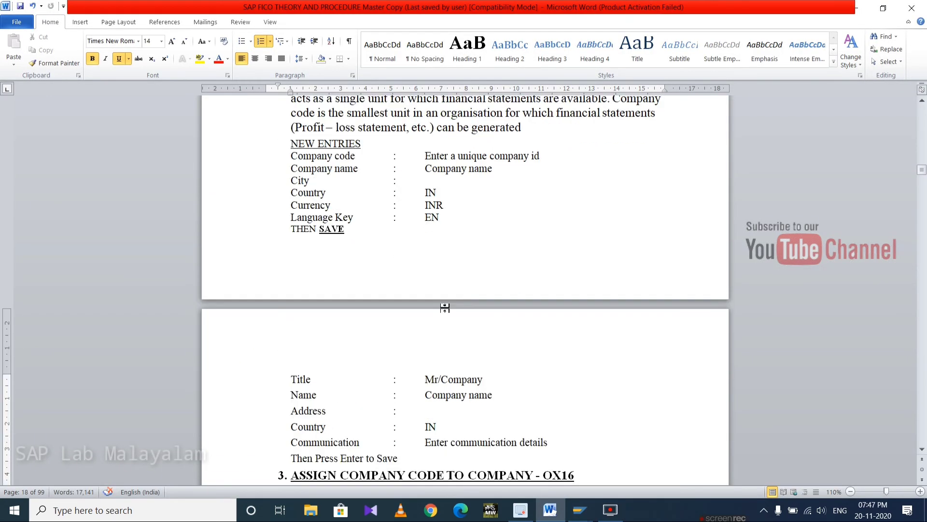
{"action": "scroll", "coordinate": [446, 325], "scroll_direction": "up", "scroll_amount": 4}
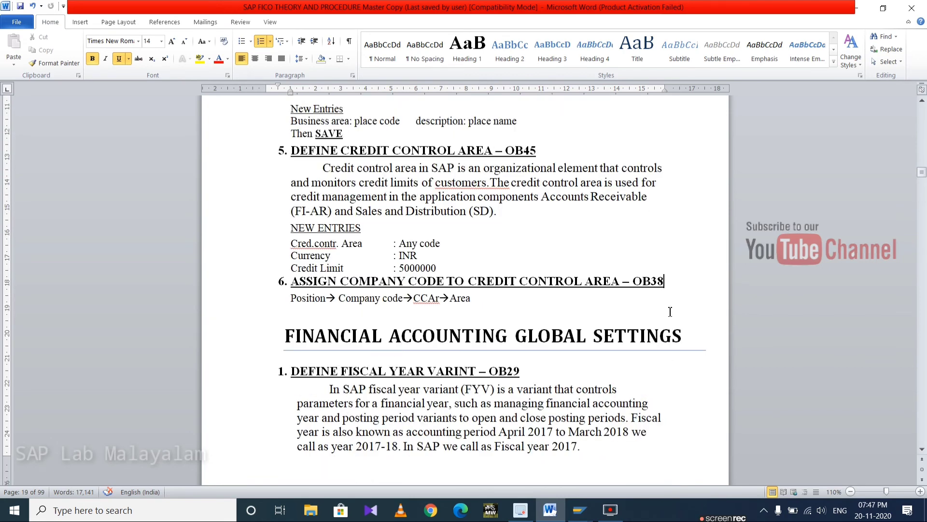
{"action": "scroll", "coordinate": [669, 312], "scroll_direction": "up", "scroll_amount": 10}
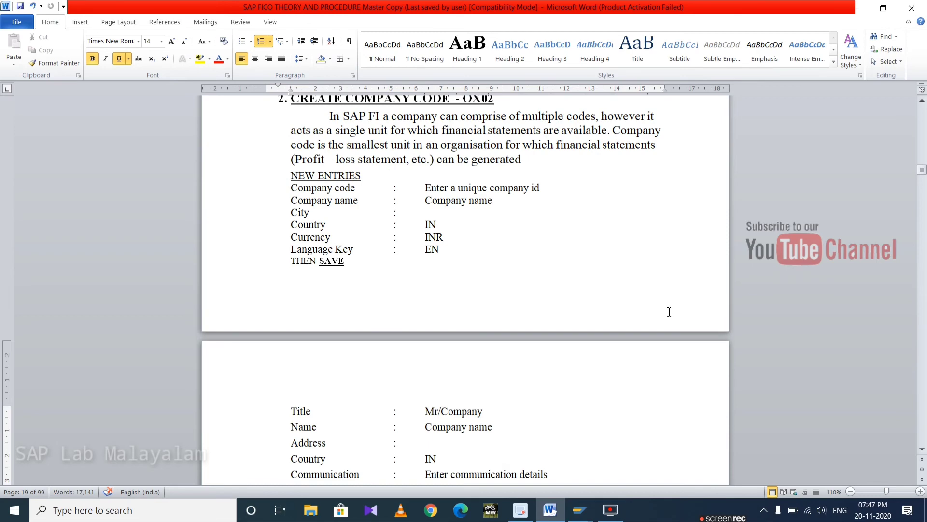
{"action": "scroll", "coordinate": [669, 311], "scroll_direction": "up", "scroll_amount": 10}
{"action": "scroll", "coordinate": [670, 311], "scroll_direction": "down", "scroll_amount": 3}
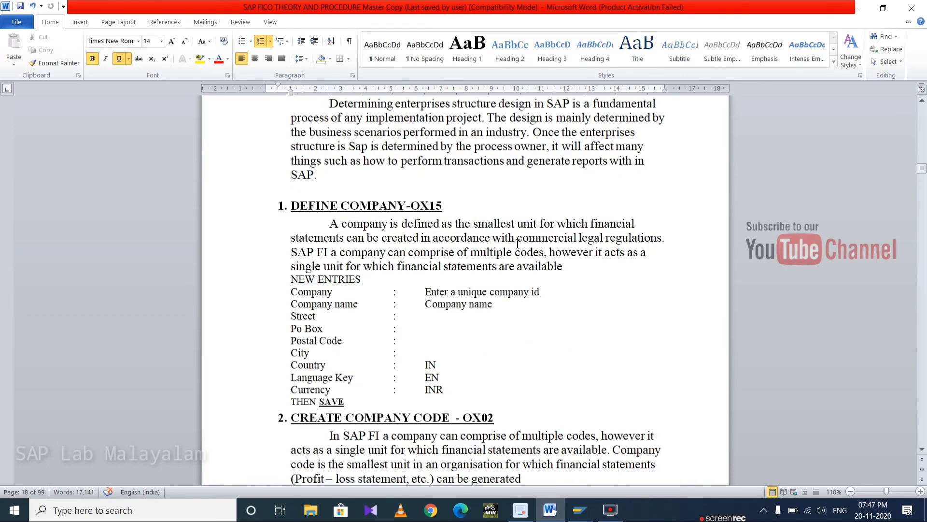
- Review the Define Company (OX15) and Create Company Code (OX02) sections of the notes, including their new-entry fields
{"action": "scroll", "coordinate": [520, 251], "scroll_direction": "down", "scroll_amount": 4}
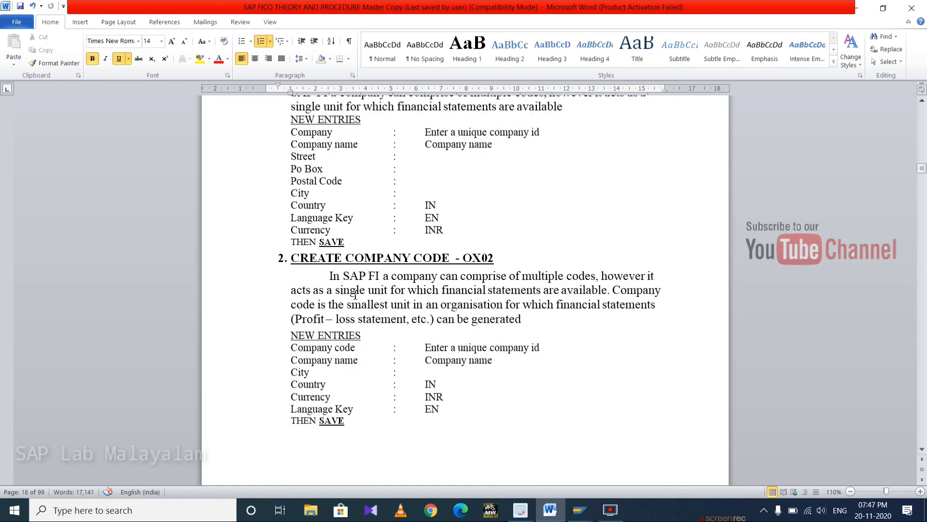
{"action": "scroll", "coordinate": [352, 317], "scroll_direction": "up", "scroll_amount": 4}
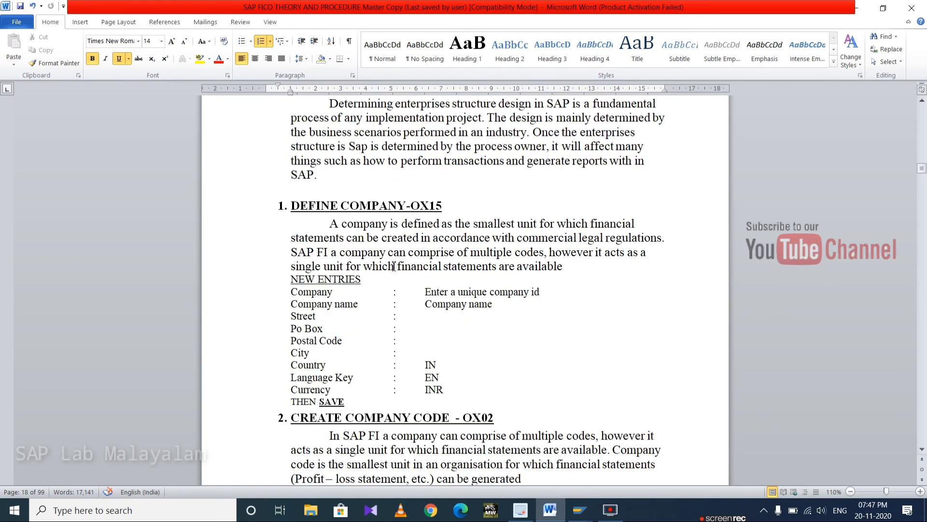
{"action": "left_click", "coordinate": [338, 223]}
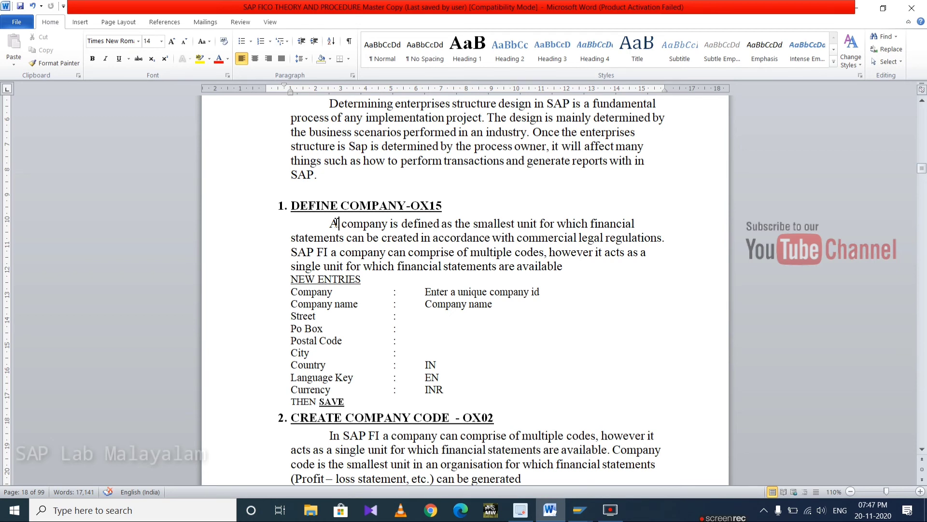
{"action": "scroll", "coordinate": [321, 248], "scroll_direction": "down", "scroll_amount": 3}
{"action": "scroll", "coordinate": [321, 248], "scroll_direction": "down", "scroll_amount": 1}
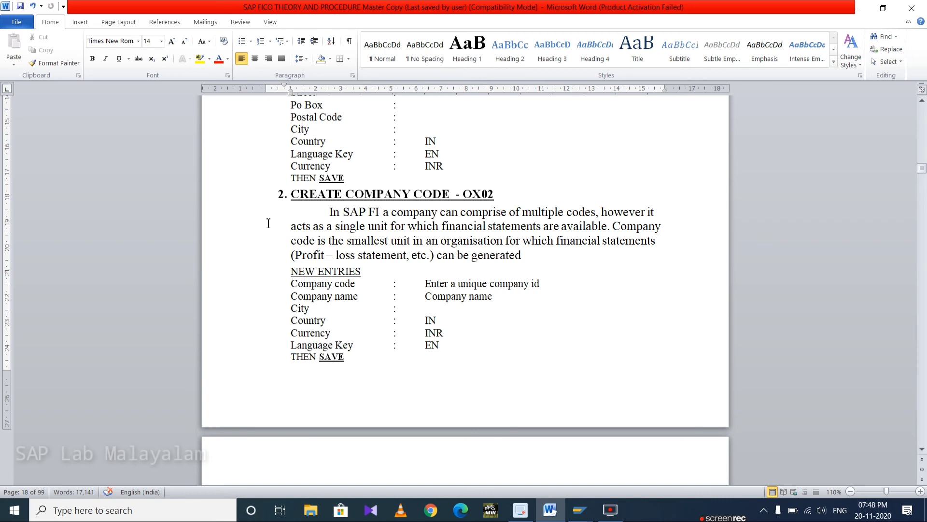
{"action": "scroll", "coordinate": [389, 141], "scroll_direction": "up", "scroll_amount": 3}
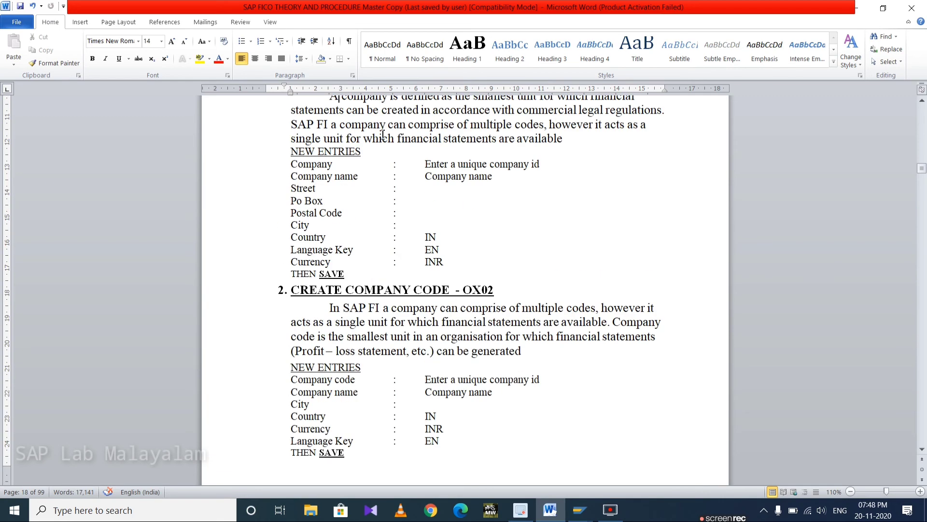
- Read the notes on assigning the company code (OX16), business area (OX03), and defining and assigning the credit control area (OB45, OB38)
{"action": "scroll", "coordinate": [382, 154], "scroll_direction": "down", "scroll_amount": 4}
{"action": "scroll", "coordinate": [324, 173], "scroll_direction": "down", "scroll_amount": 7}
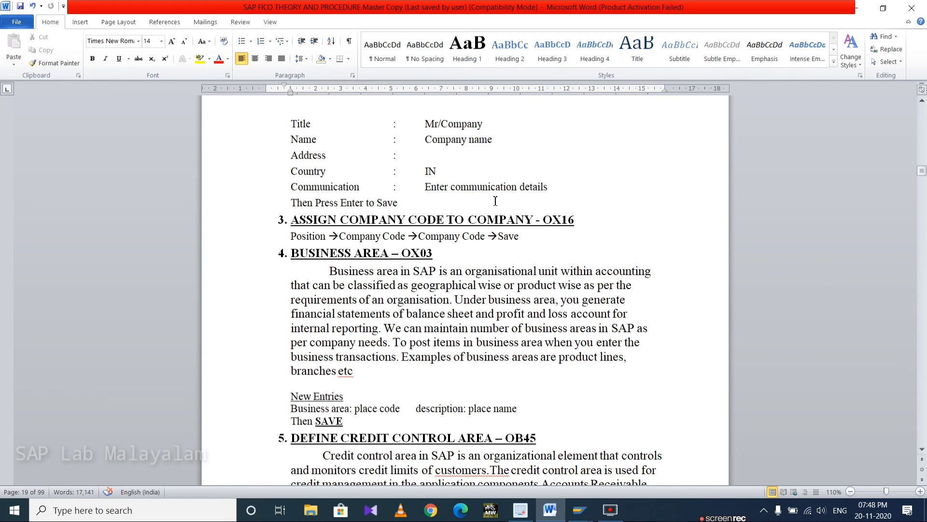
{"action": "scroll", "coordinate": [353, 261], "scroll_direction": "down", "scroll_amount": 2}
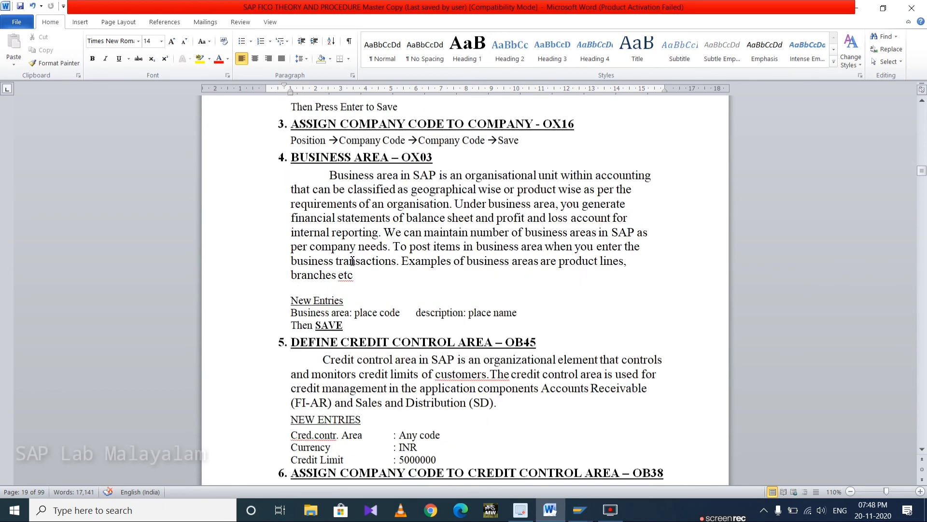
{"action": "scroll", "coordinate": [353, 261], "scroll_direction": "down", "scroll_amount": 3}
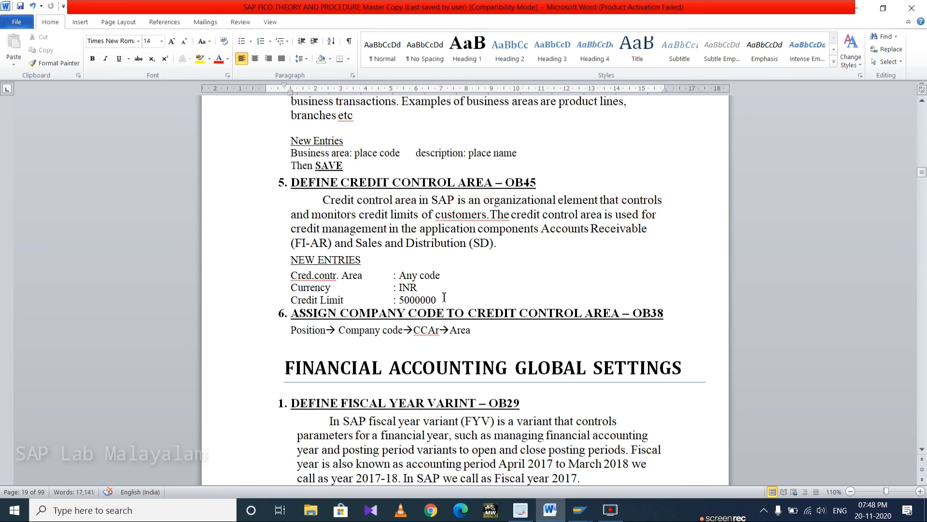
{"action": "scroll", "coordinate": [444, 297], "scroll_direction": "down", "scroll_amount": 3}
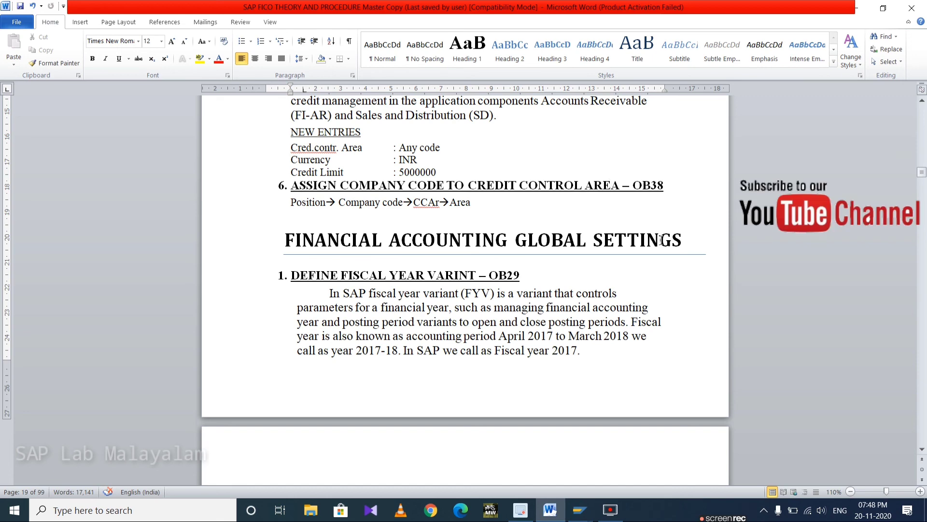
- Look back over the enterprise structure sections and return to the start of the Financial Accounting Global Settings chapter
{"action": "scroll", "coordinate": [731, 182], "scroll_direction": "up", "scroll_amount": 5}
{"action": "scroll", "coordinate": [730, 184], "scroll_direction": "up", "scroll_amount": 12}
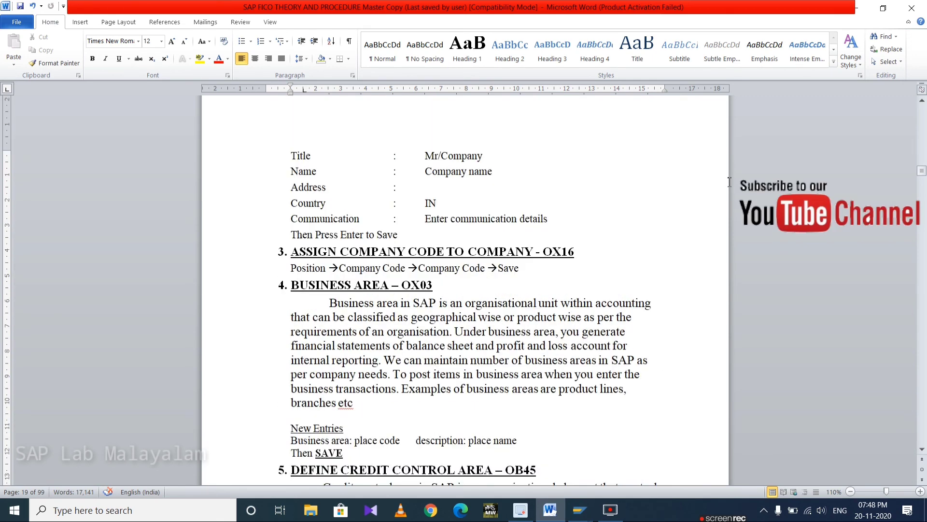
{"action": "scroll", "coordinate": [730, 185], "scroll_direction": "down", "scroll_amount": 4}
{"action": "scroll", "coordinate": [727, 184], "scroll_direction": "down", "scroll_amount": 10}
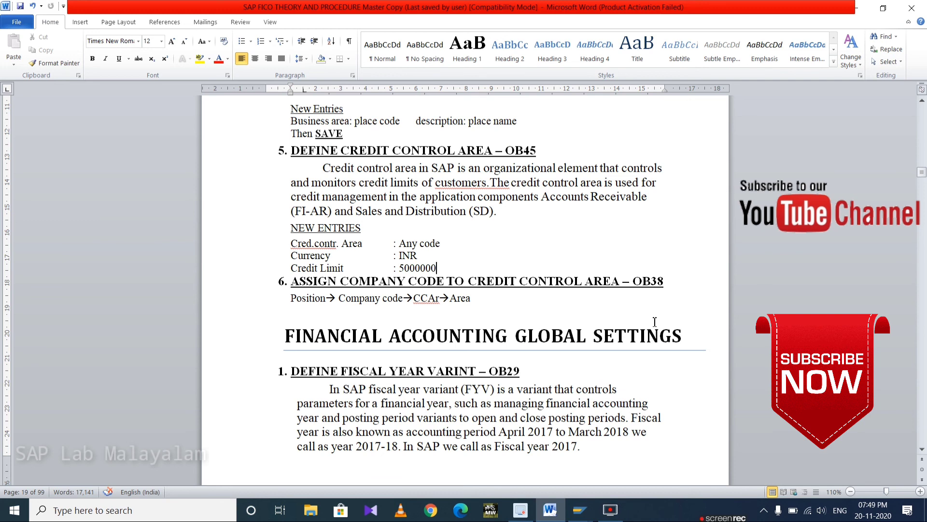
{"action": "mouse_move", "coordinate": [731, 516]}
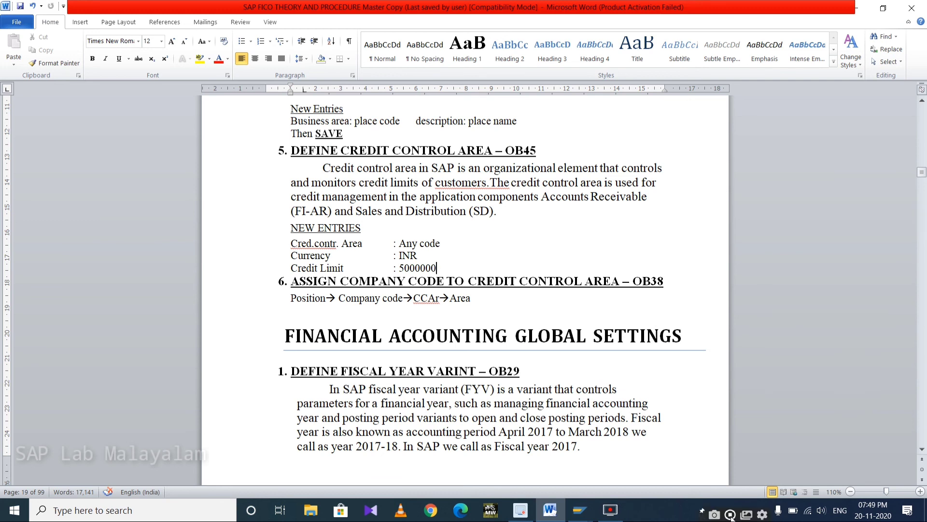